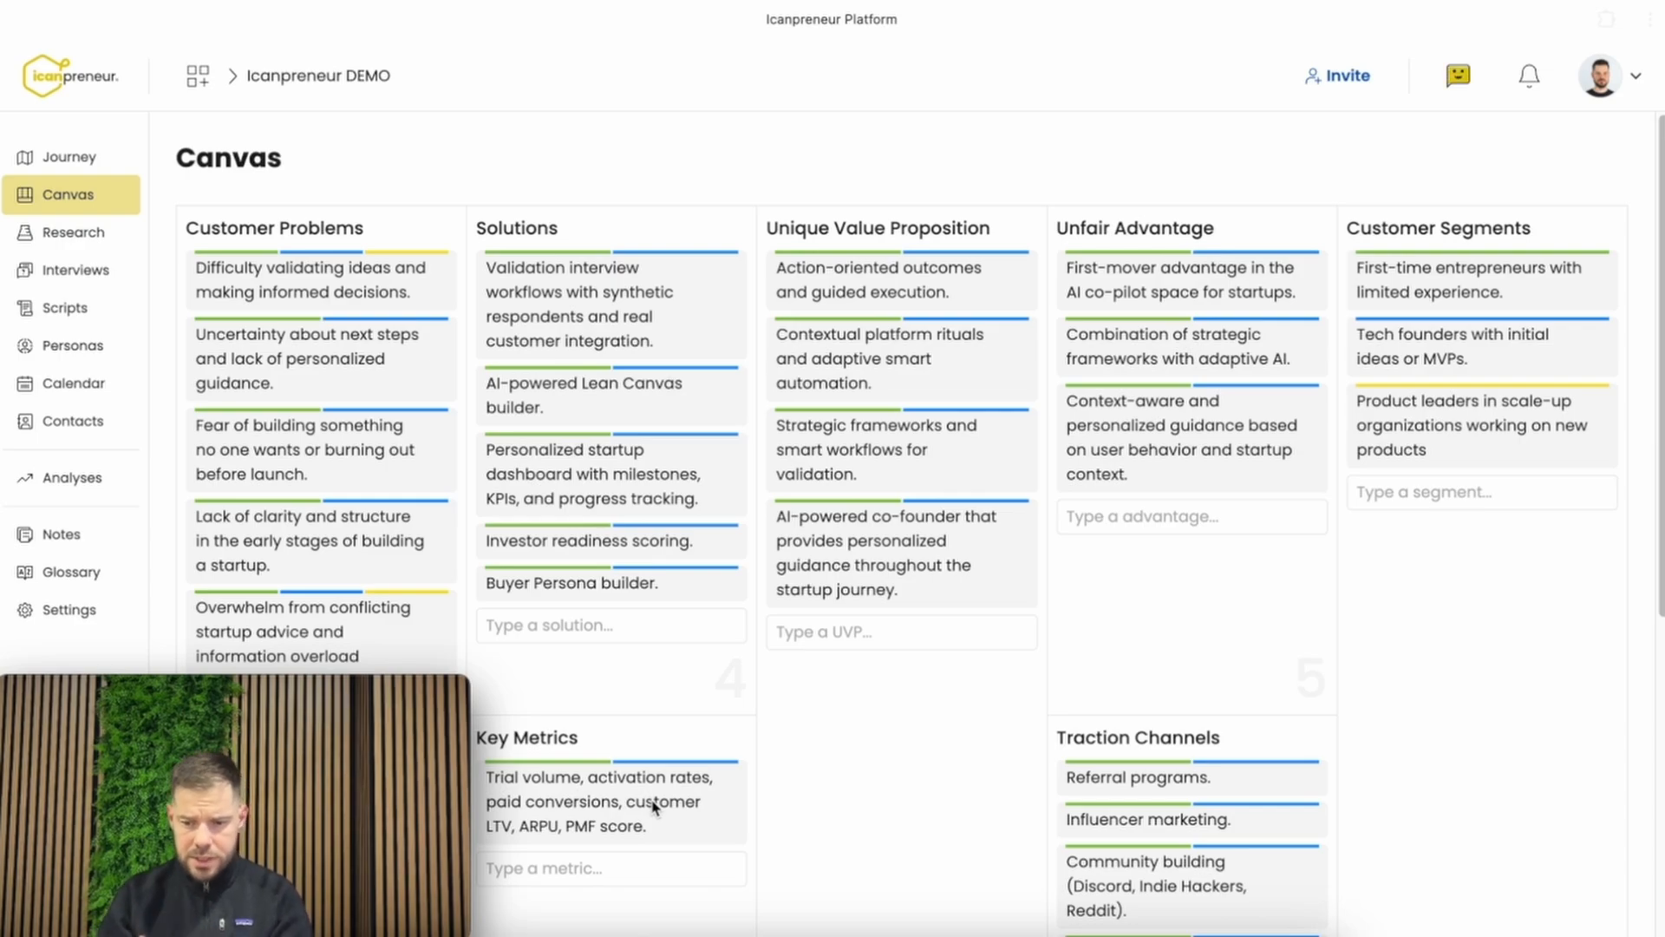
Review the canvas boxes from Customer Problems and Customer Segments down to Revenue Streams
scroll(1362, 485, "down", 1)
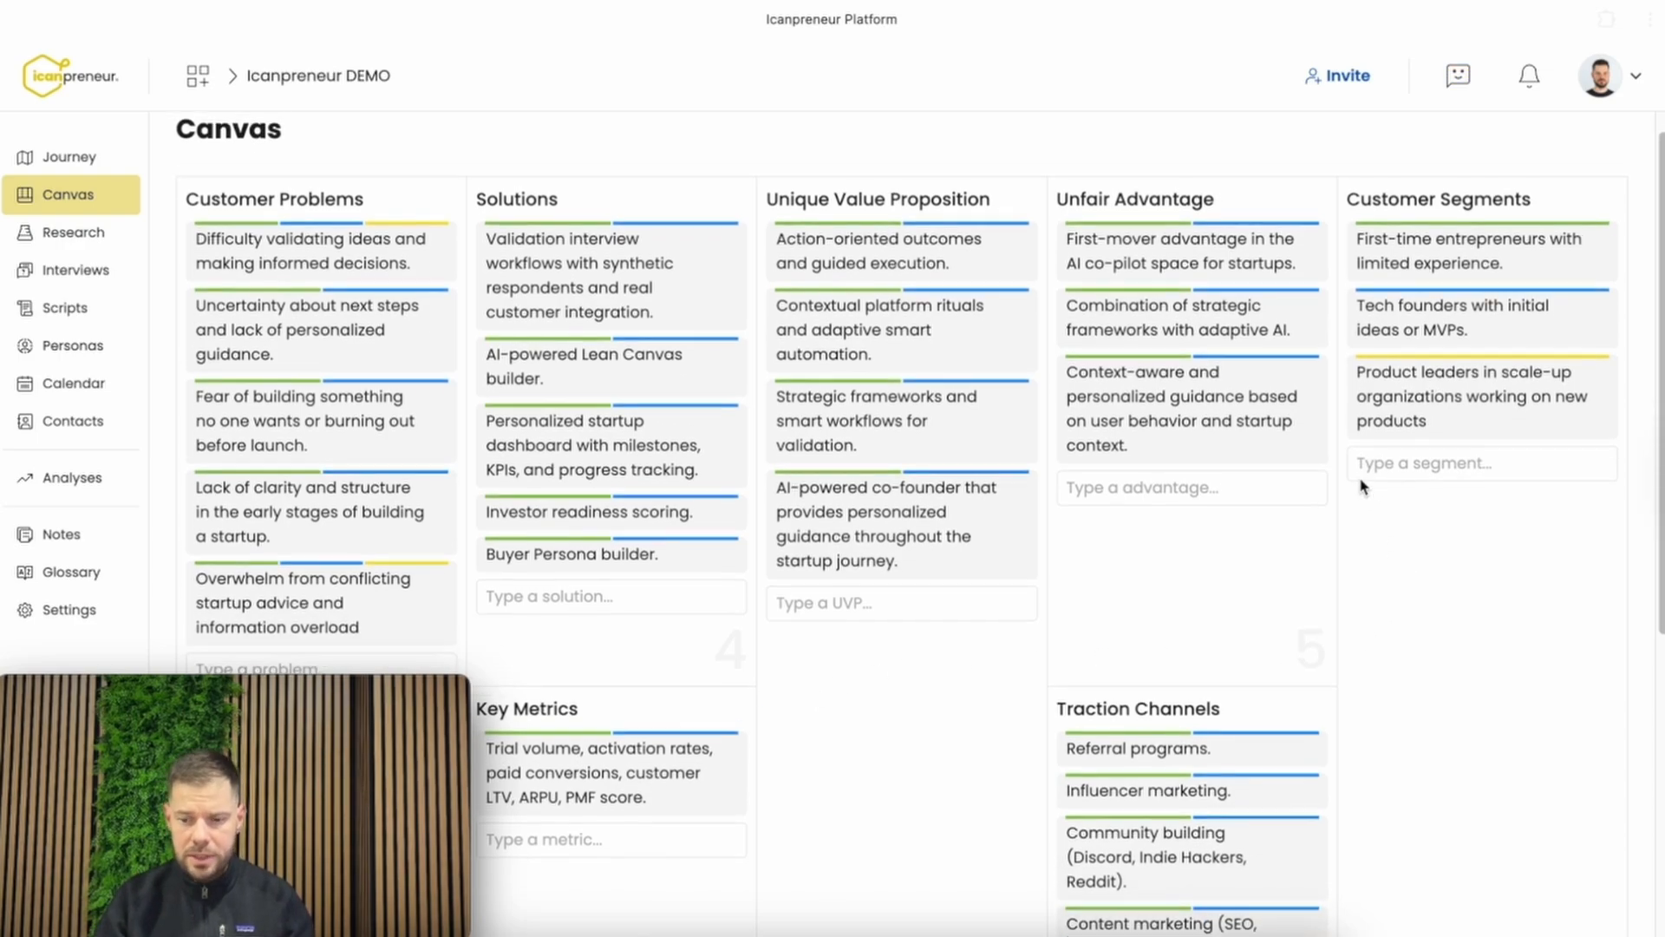
scroll(1362, 486, "up", 1)
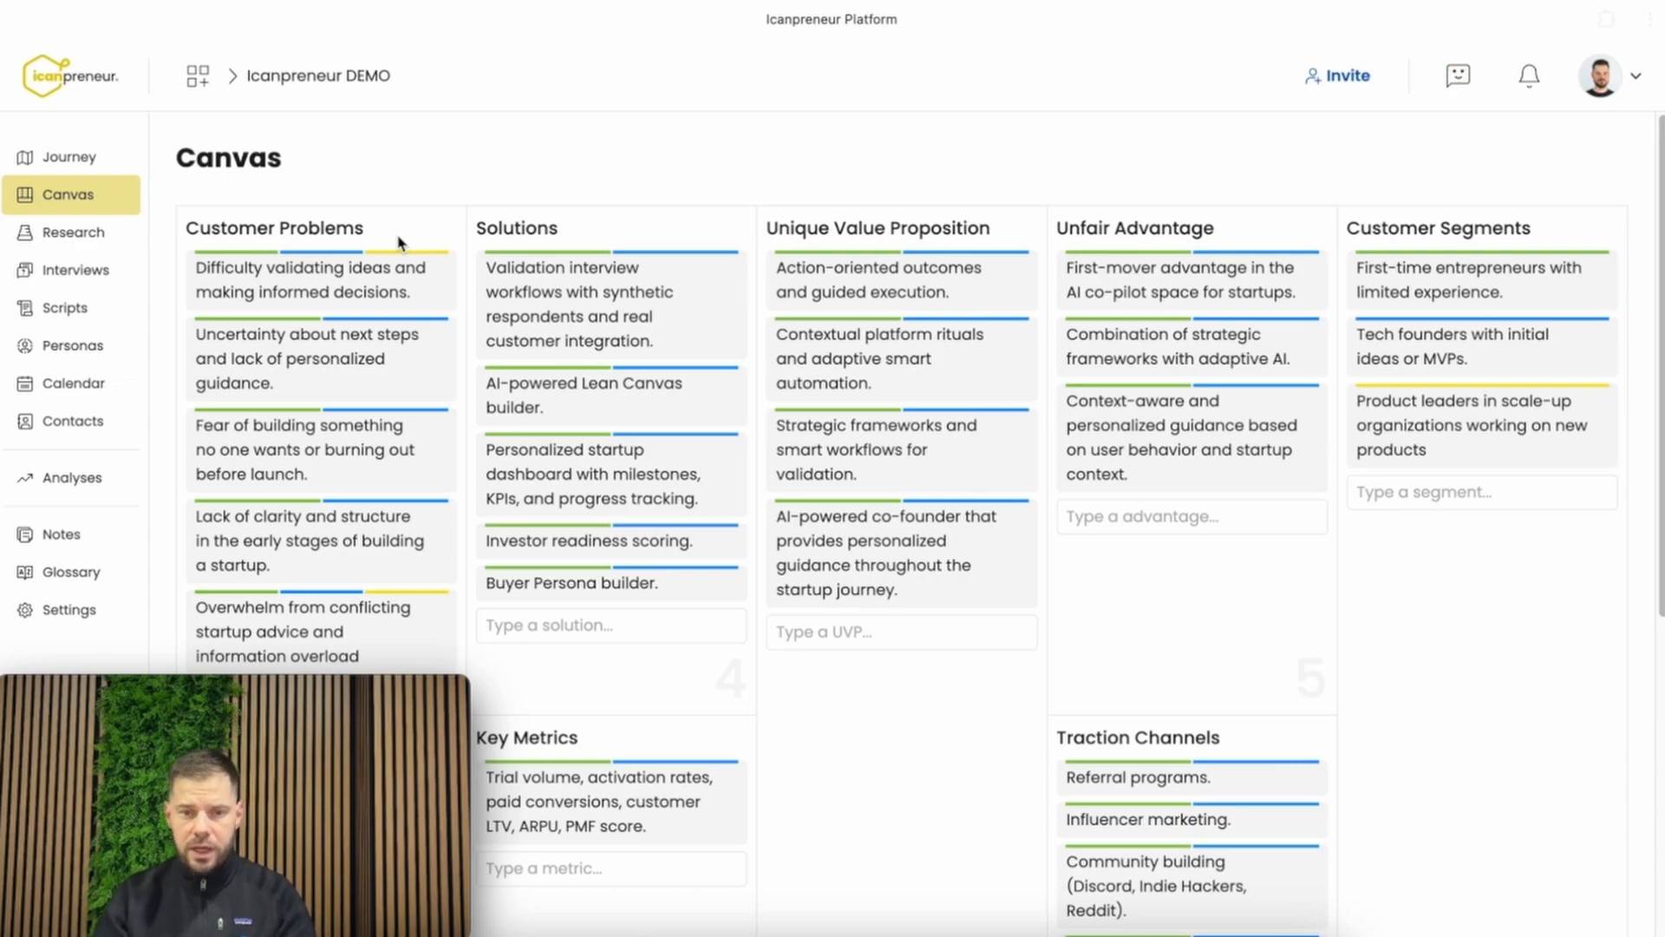
scroll(401, 242, "down", 6)
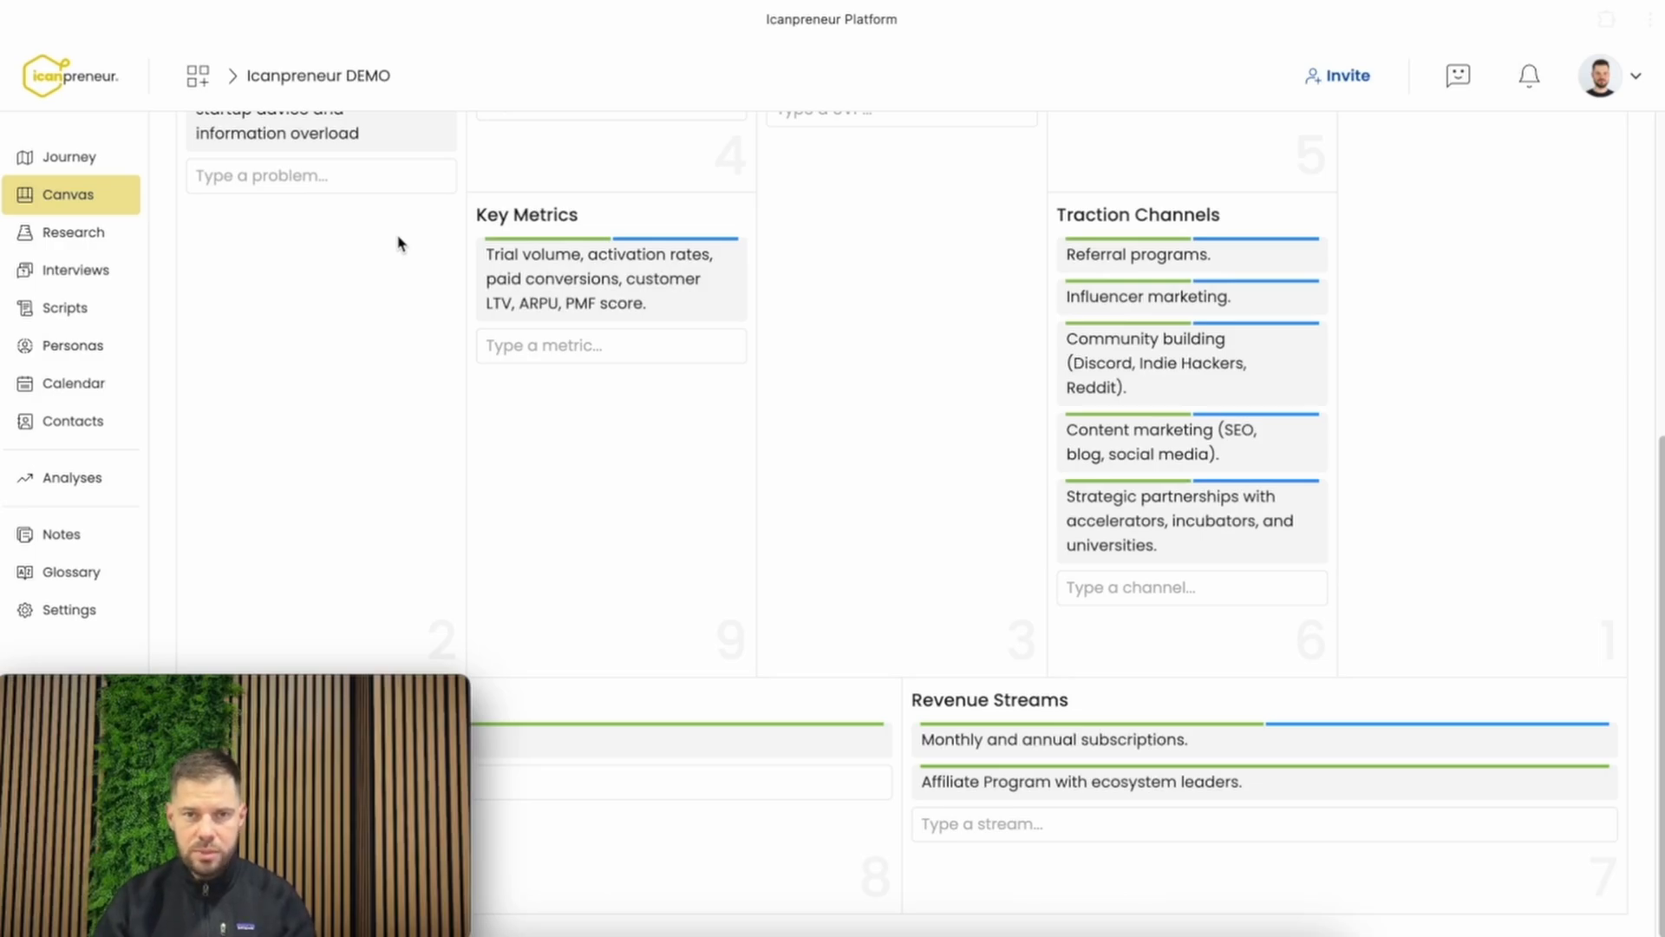
scroll(398, 243, "up", 5)
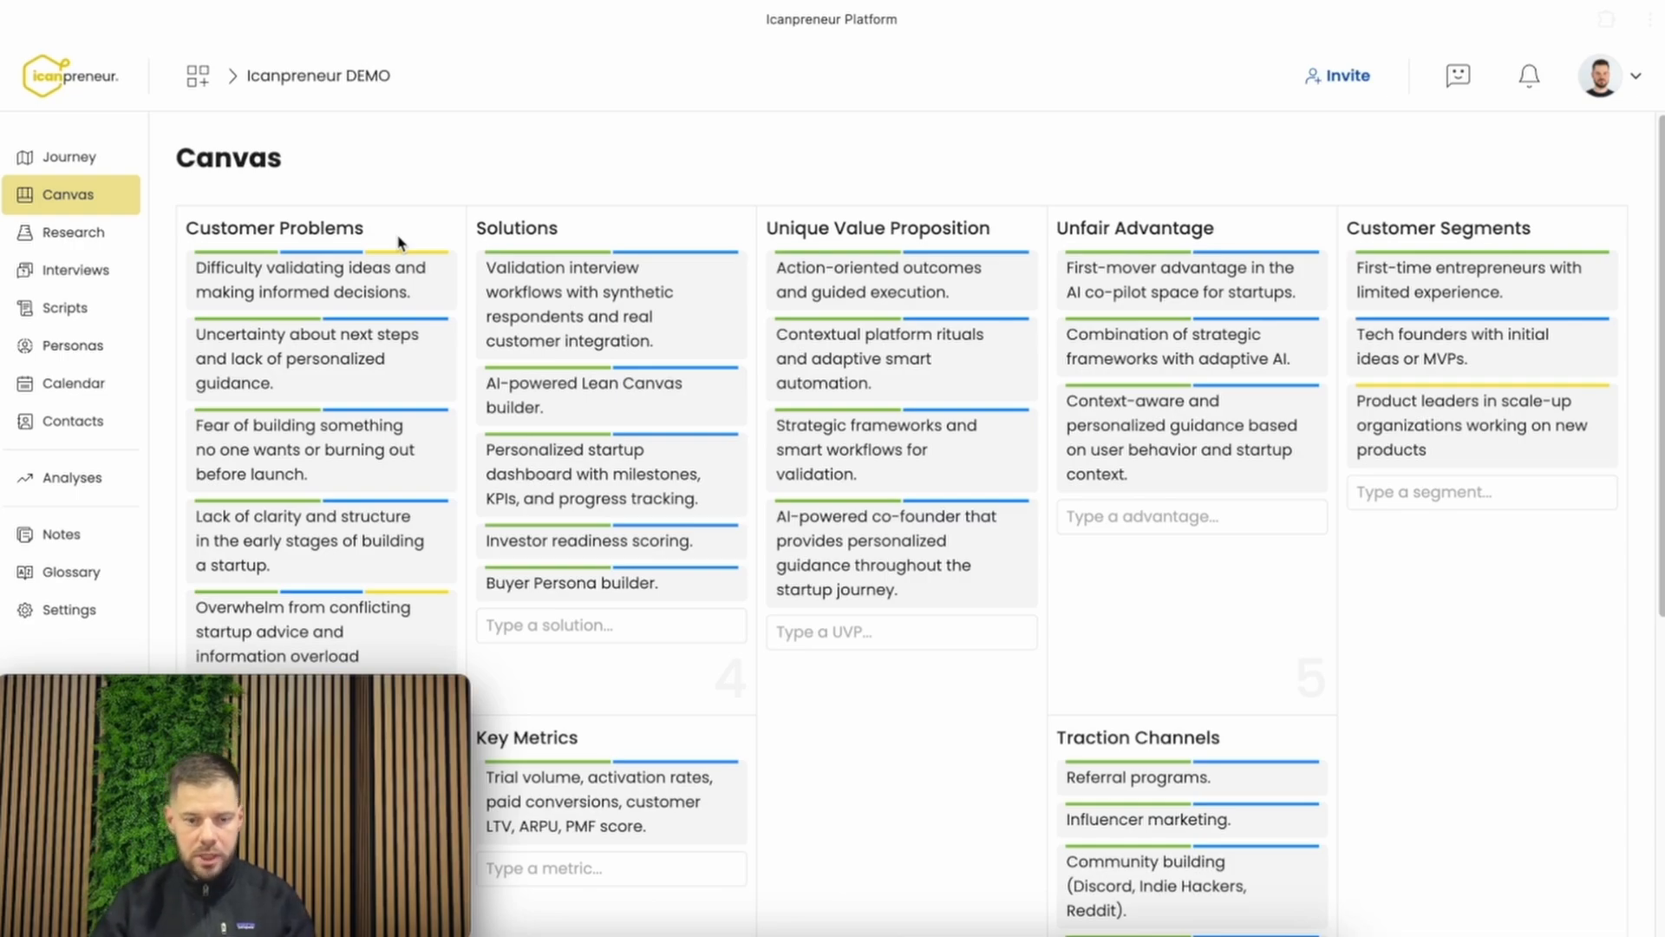
Open Task 1, Identify Initial Customer Segments and Customer Problems, from the journey
left_click(68, 157)
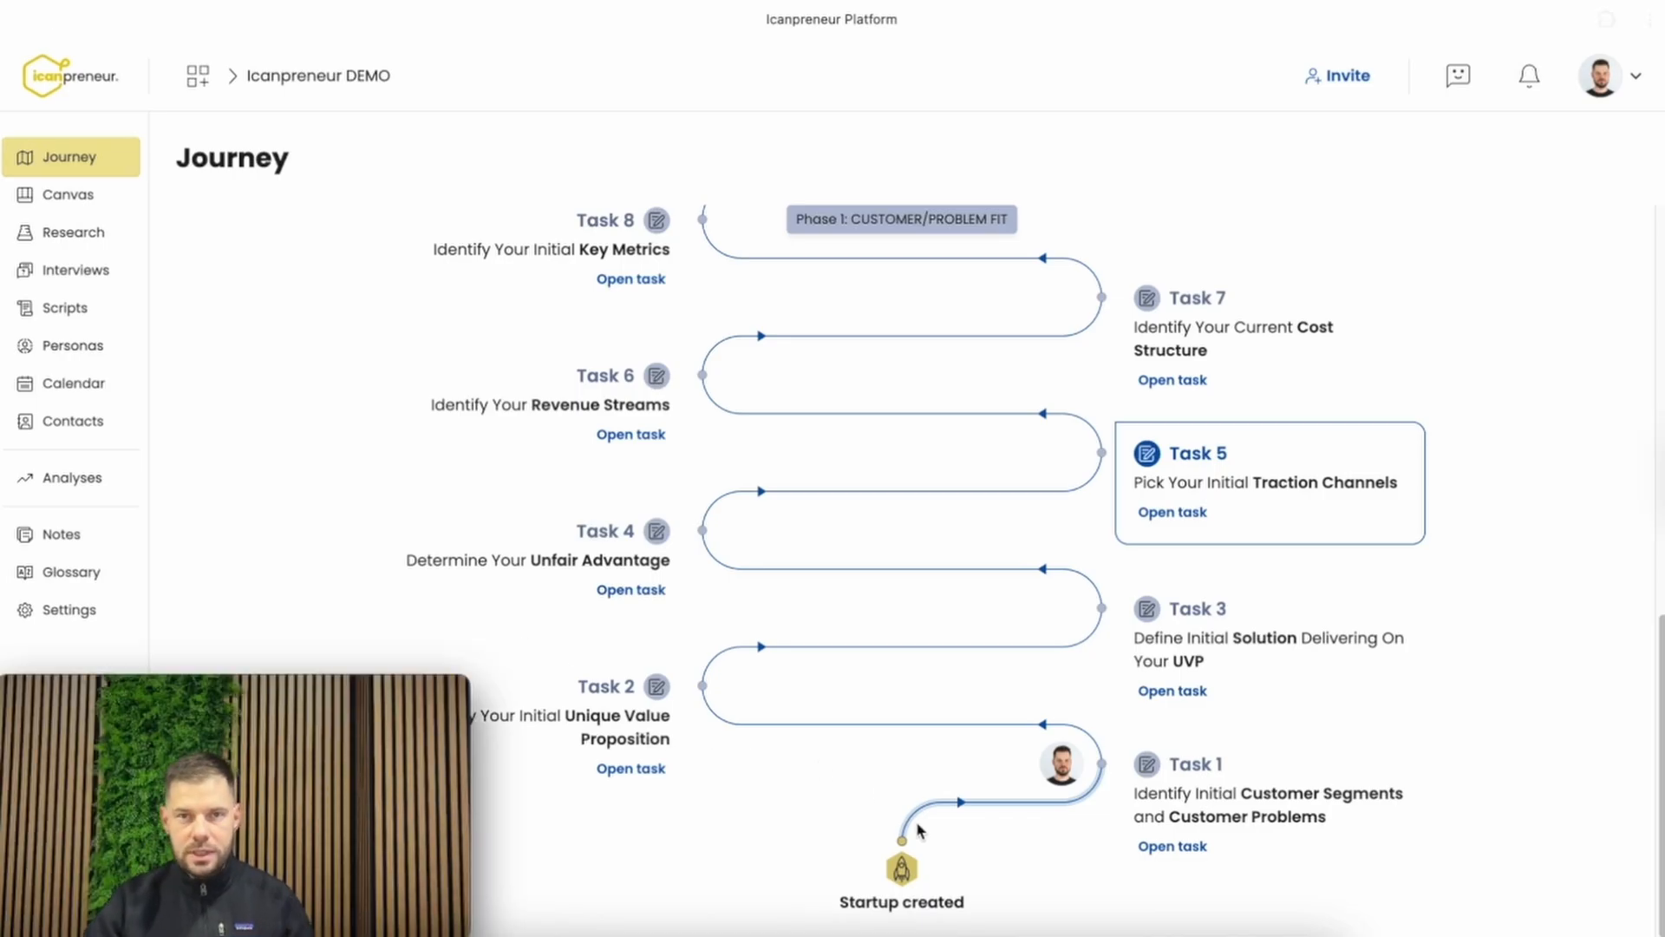
left_click(1114, 833)
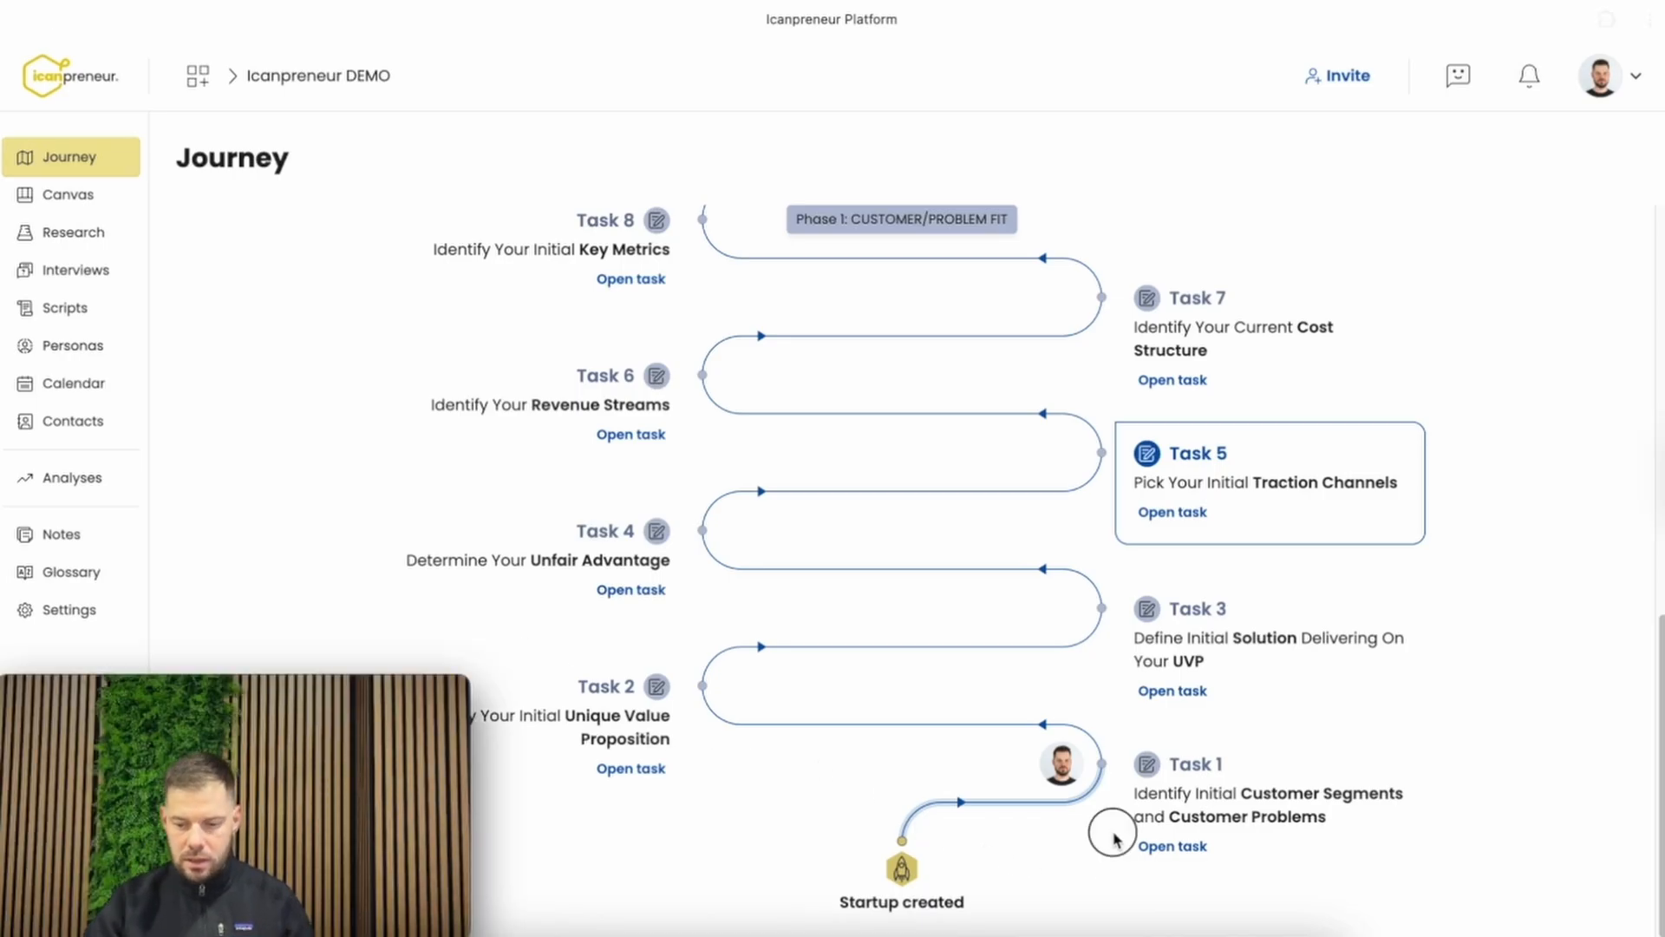
left_click(1206, 843)
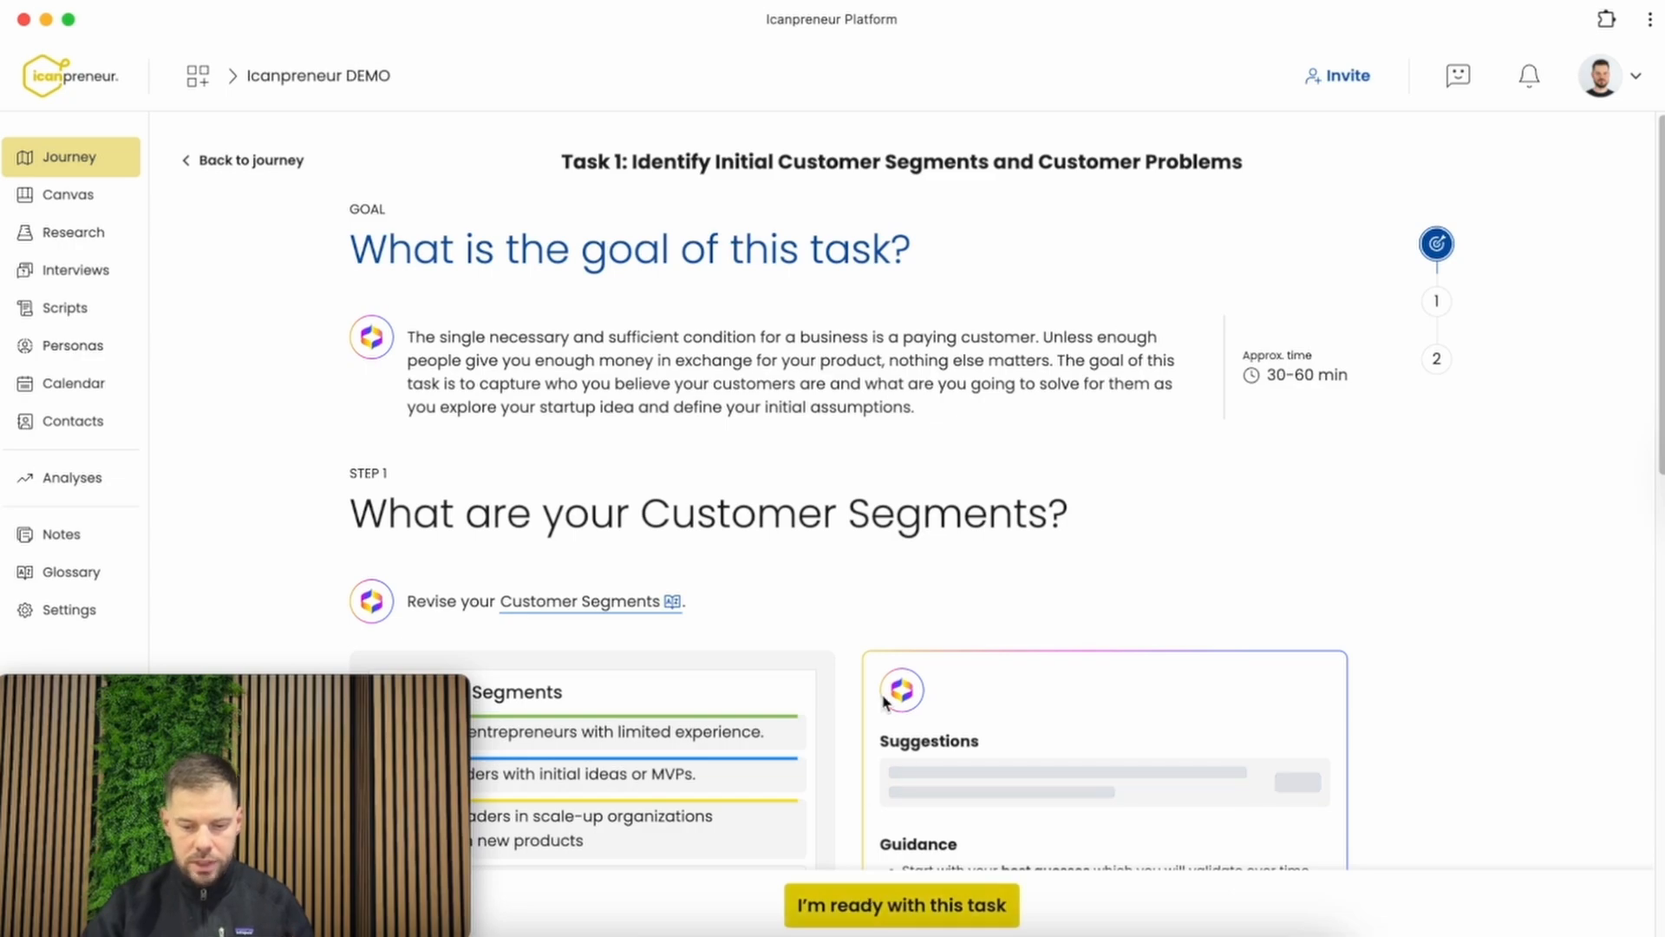
Read the glossary definition of Customer Segments in Step 1 of the task
scroll(885, 699, "down", 2)
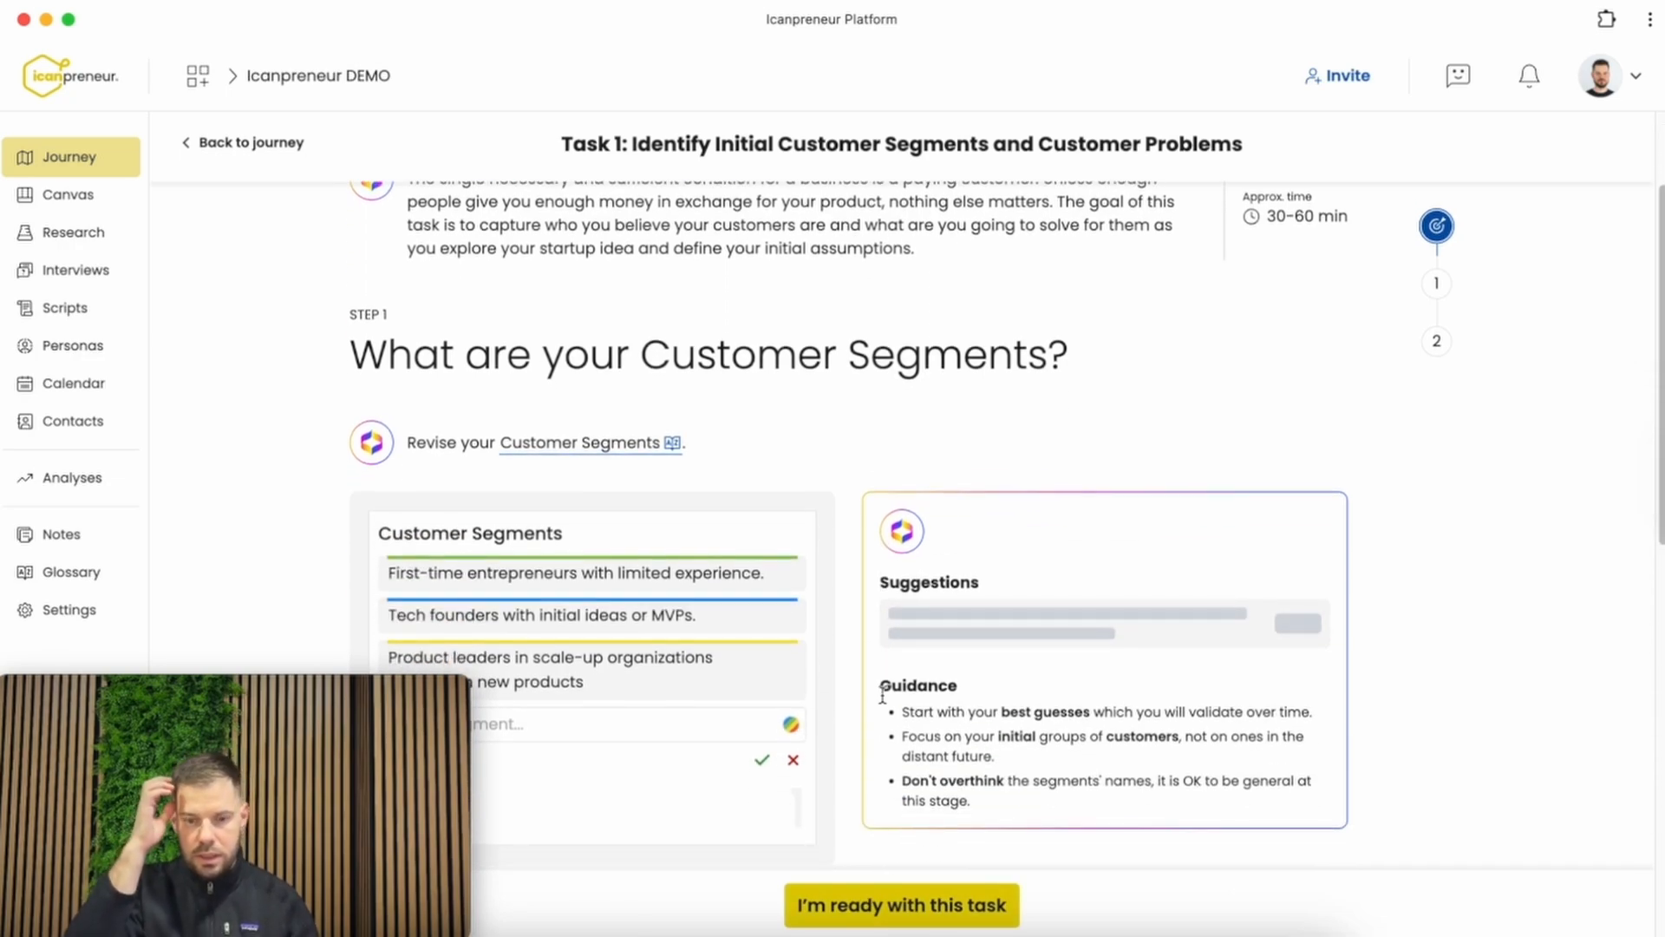
scroll(883, 695, "down", 2)
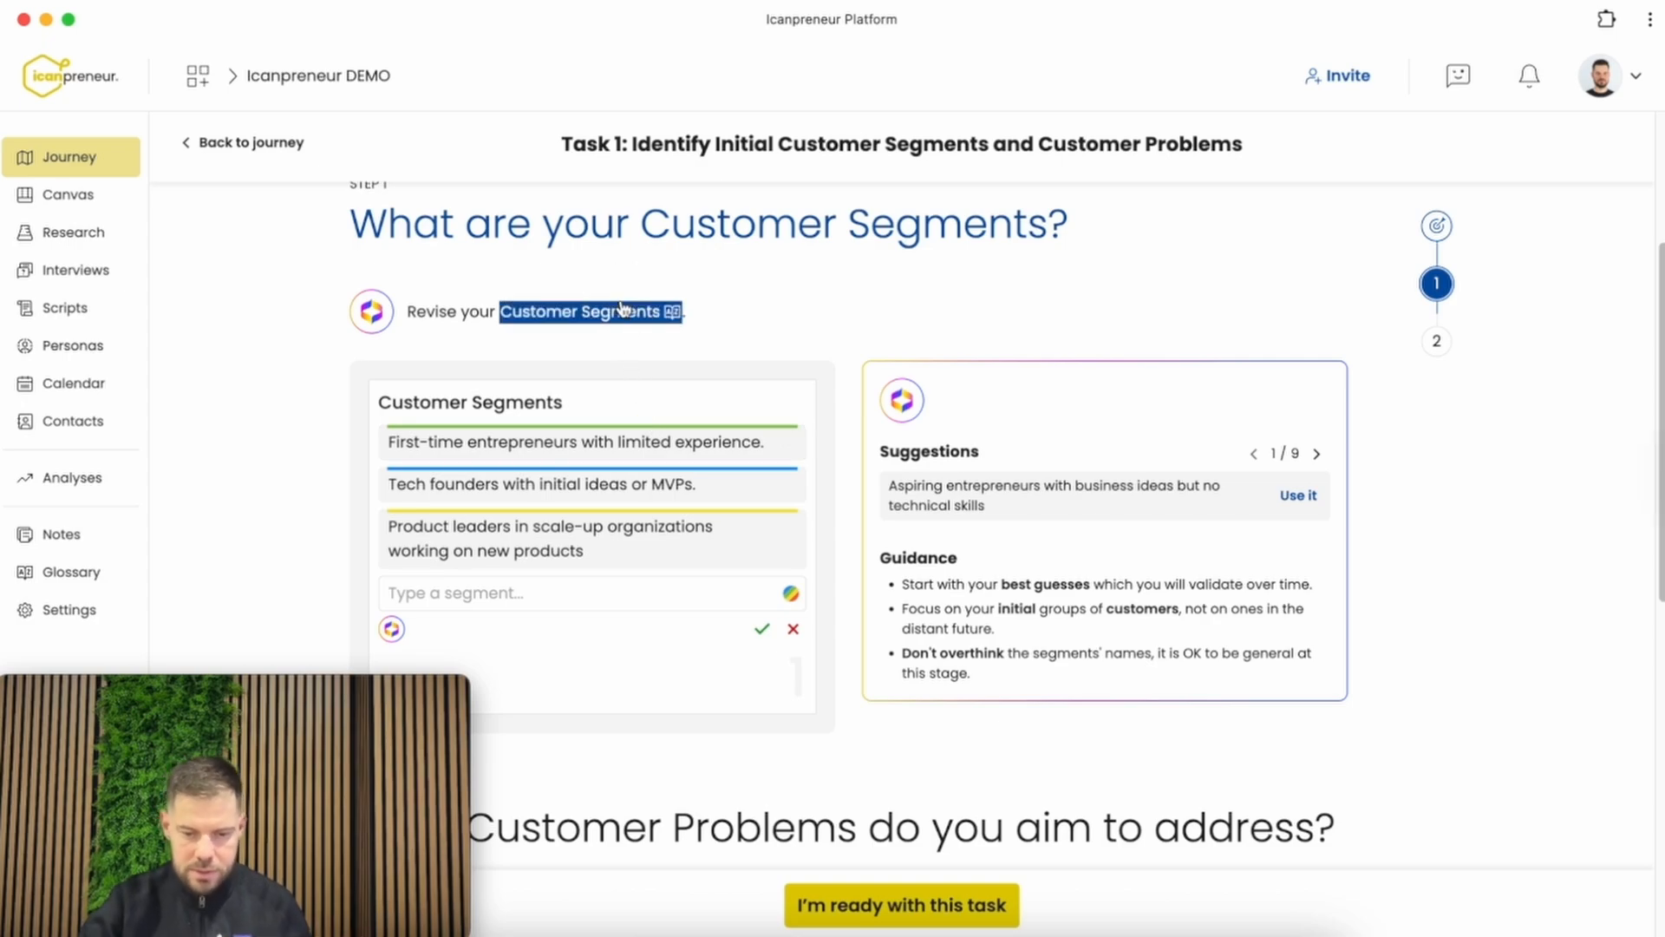
mouse_move(621, 307)
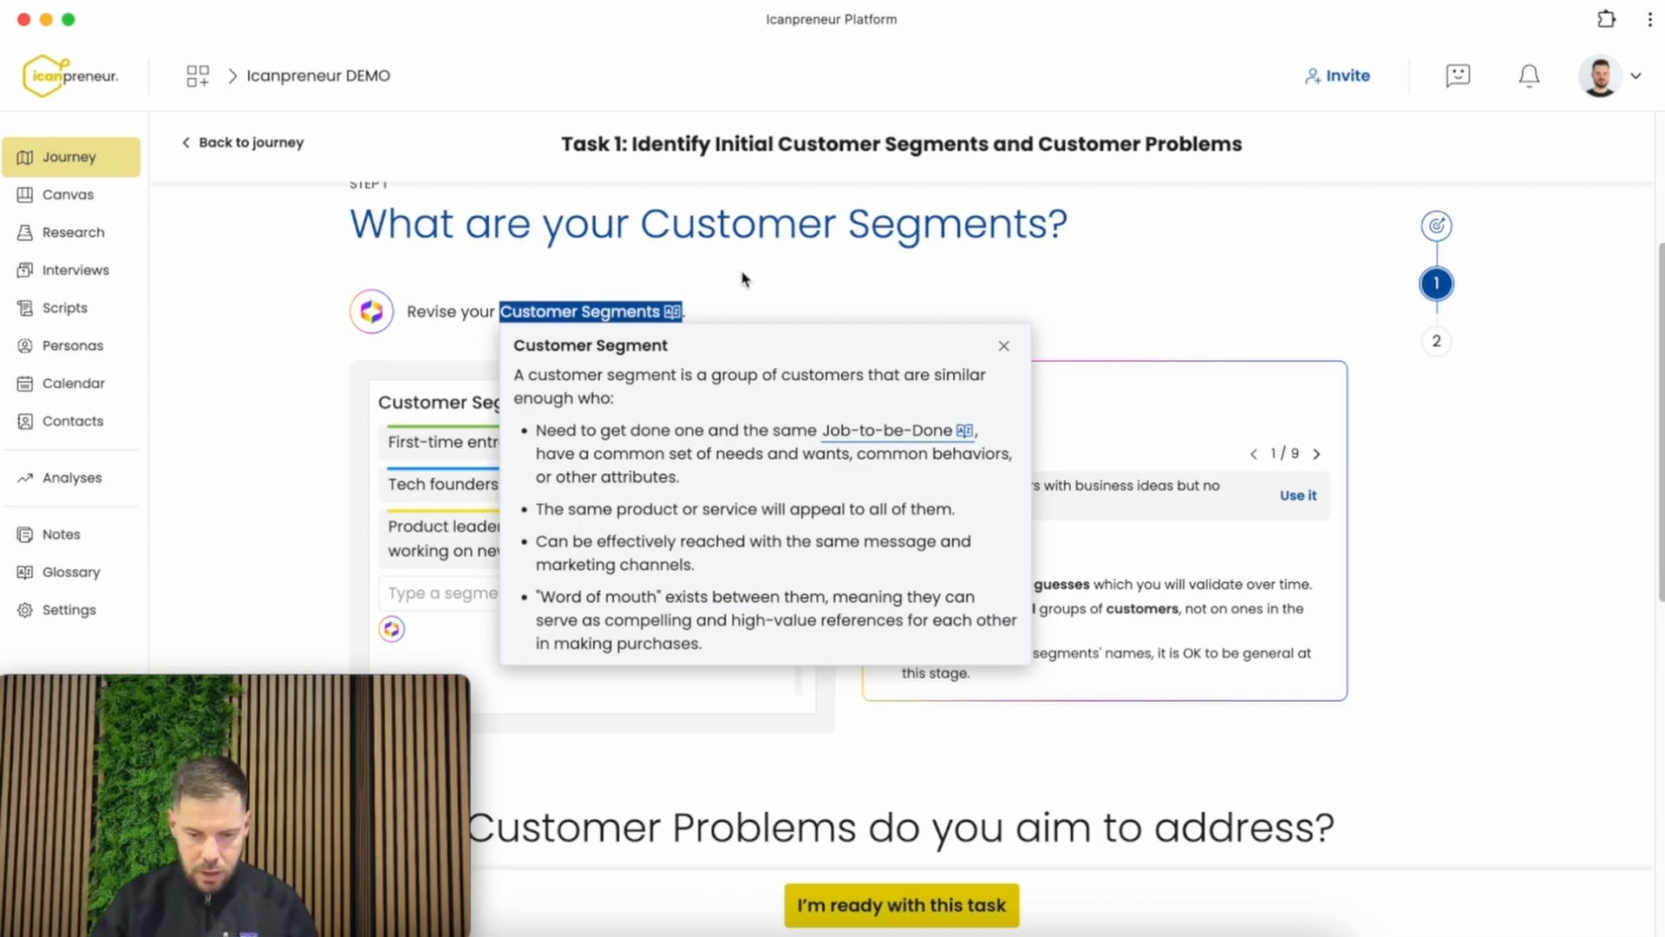
left_click(787, 273)
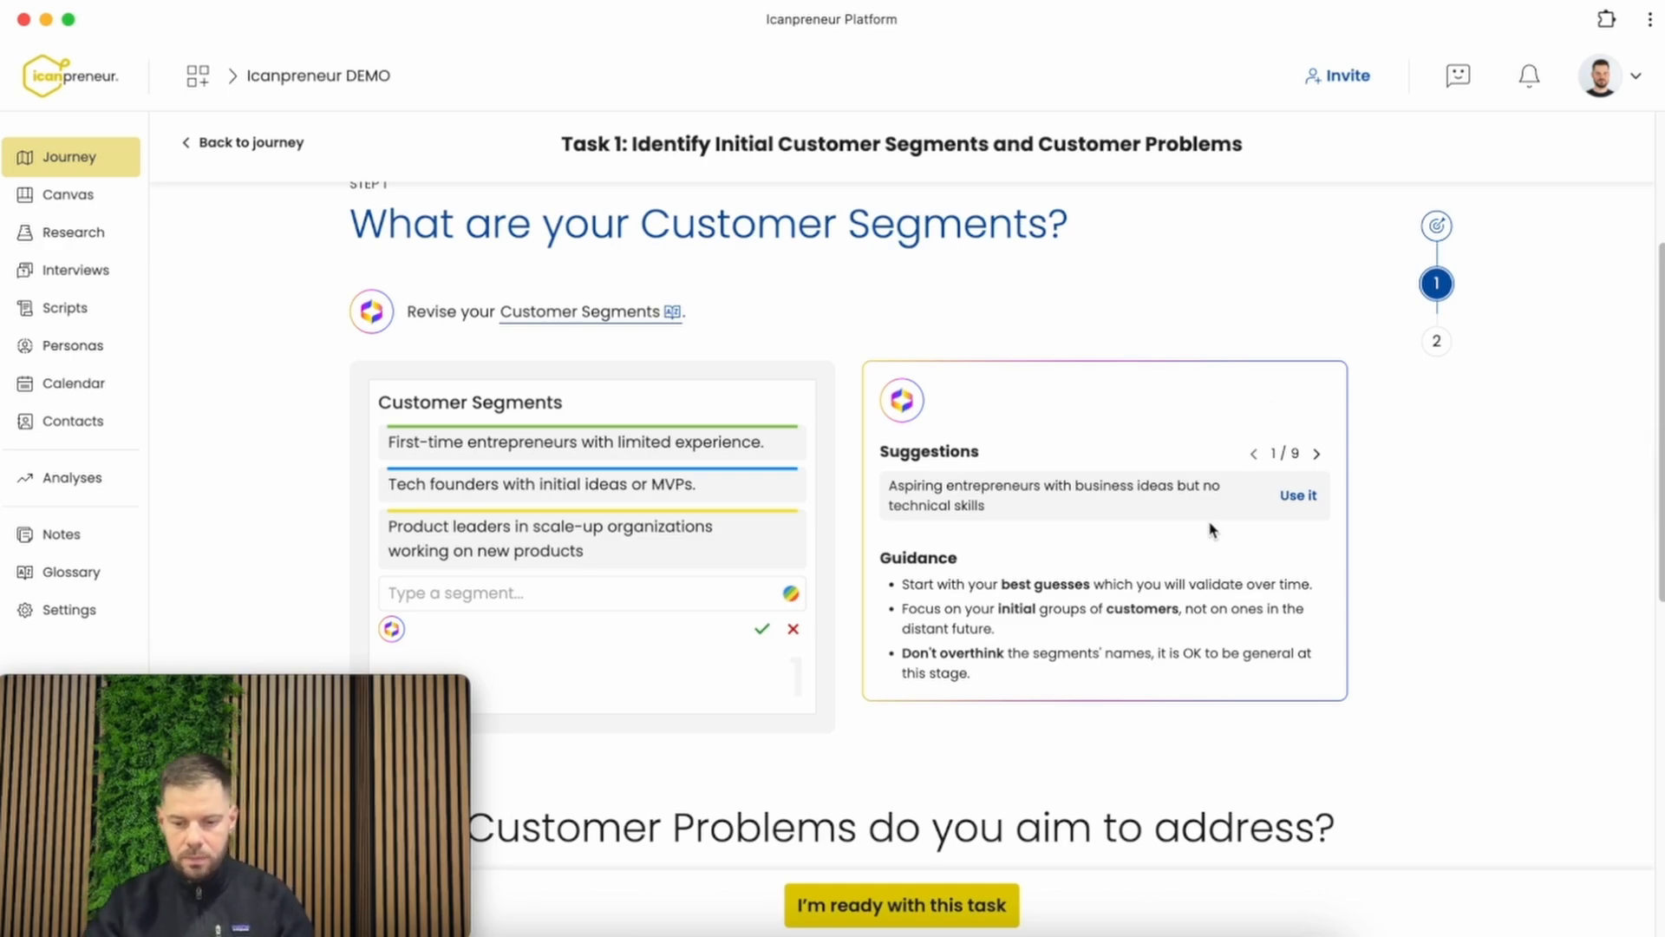
Add the suggested customer segment "Startup accelerator participants seeking guidance and structure" to the Customer Segments list
left_click(1315, 454)
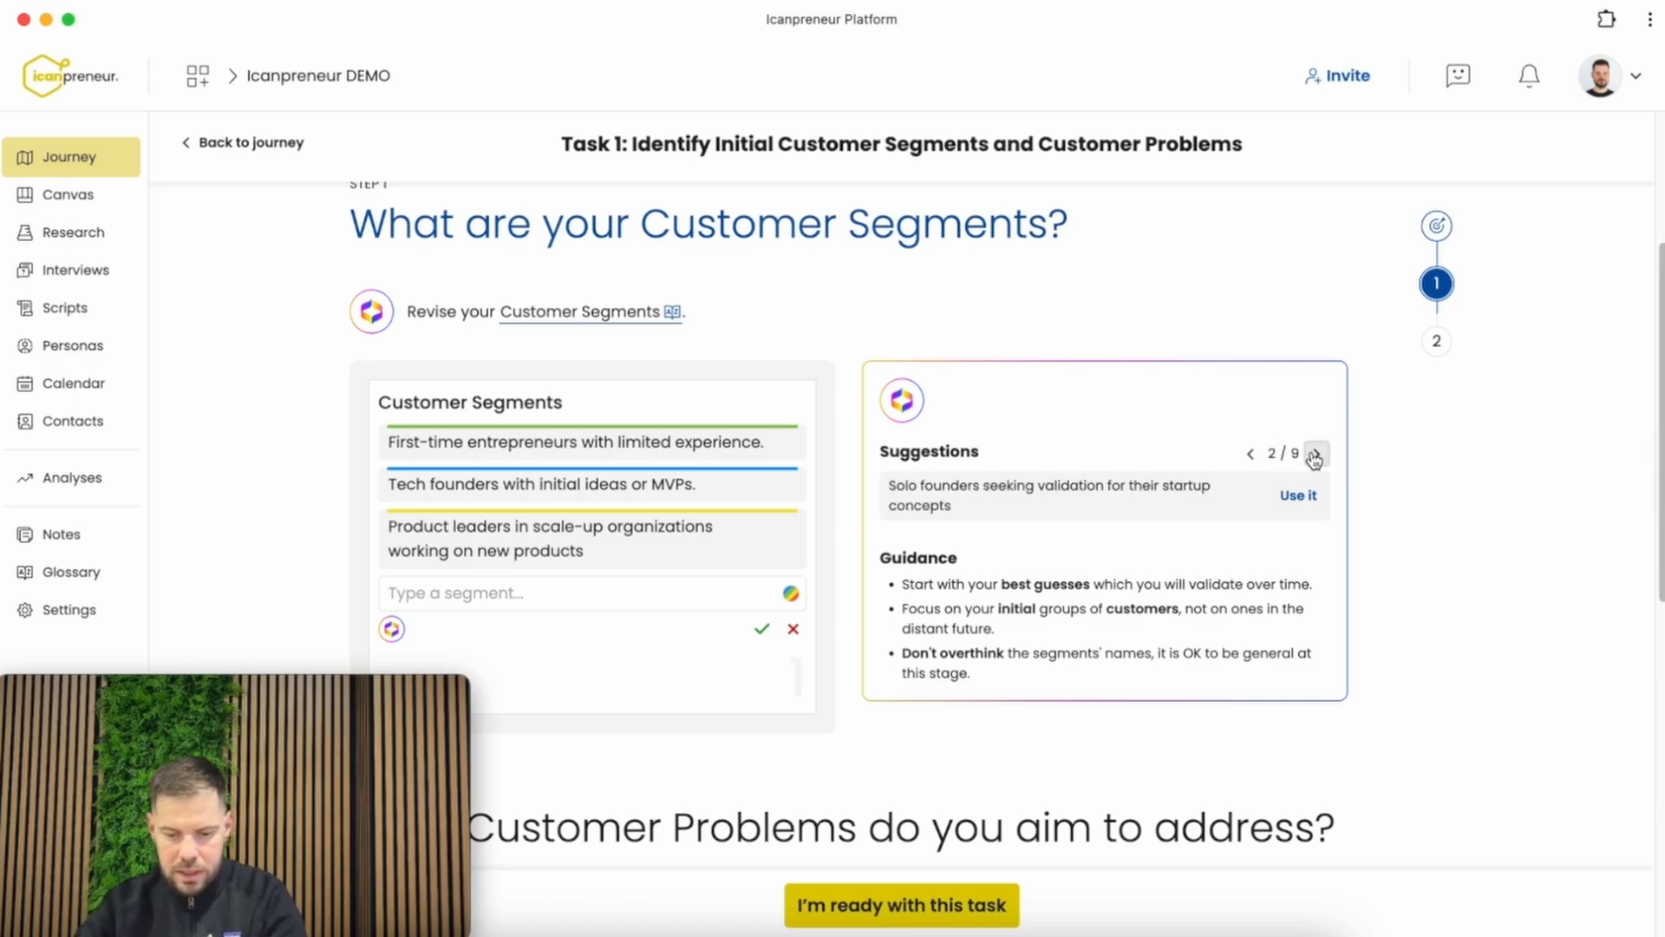
left_click(1316, 455)
left_click(1316, 454)
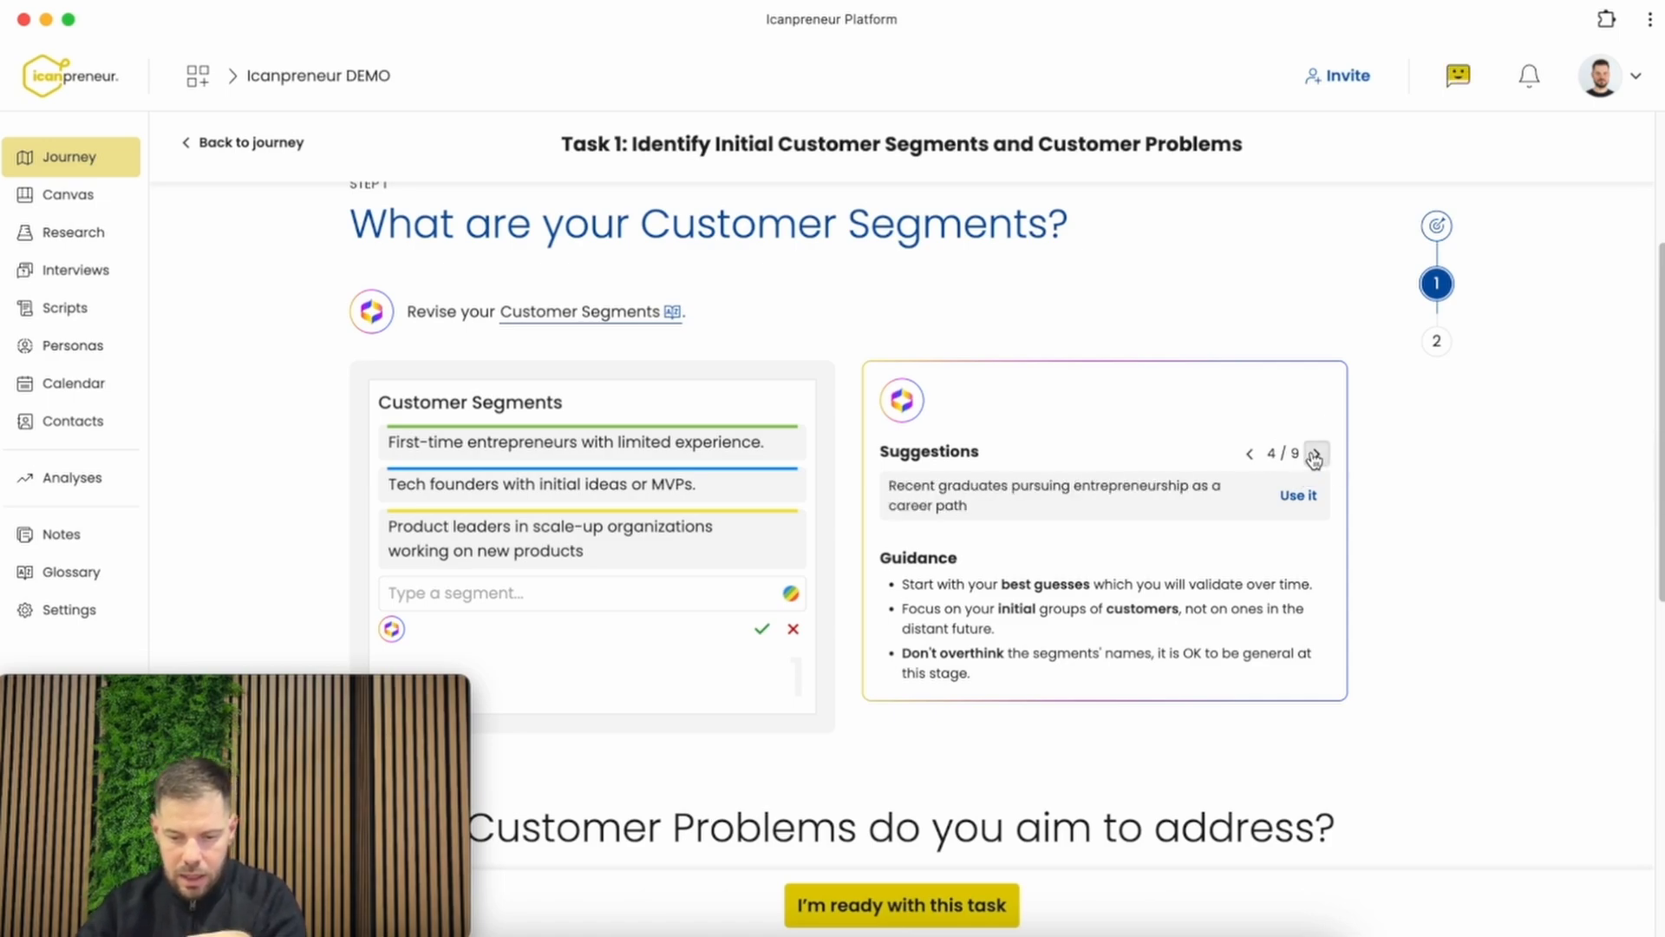
left_click(1315, 455)
left_click(1315, 454)
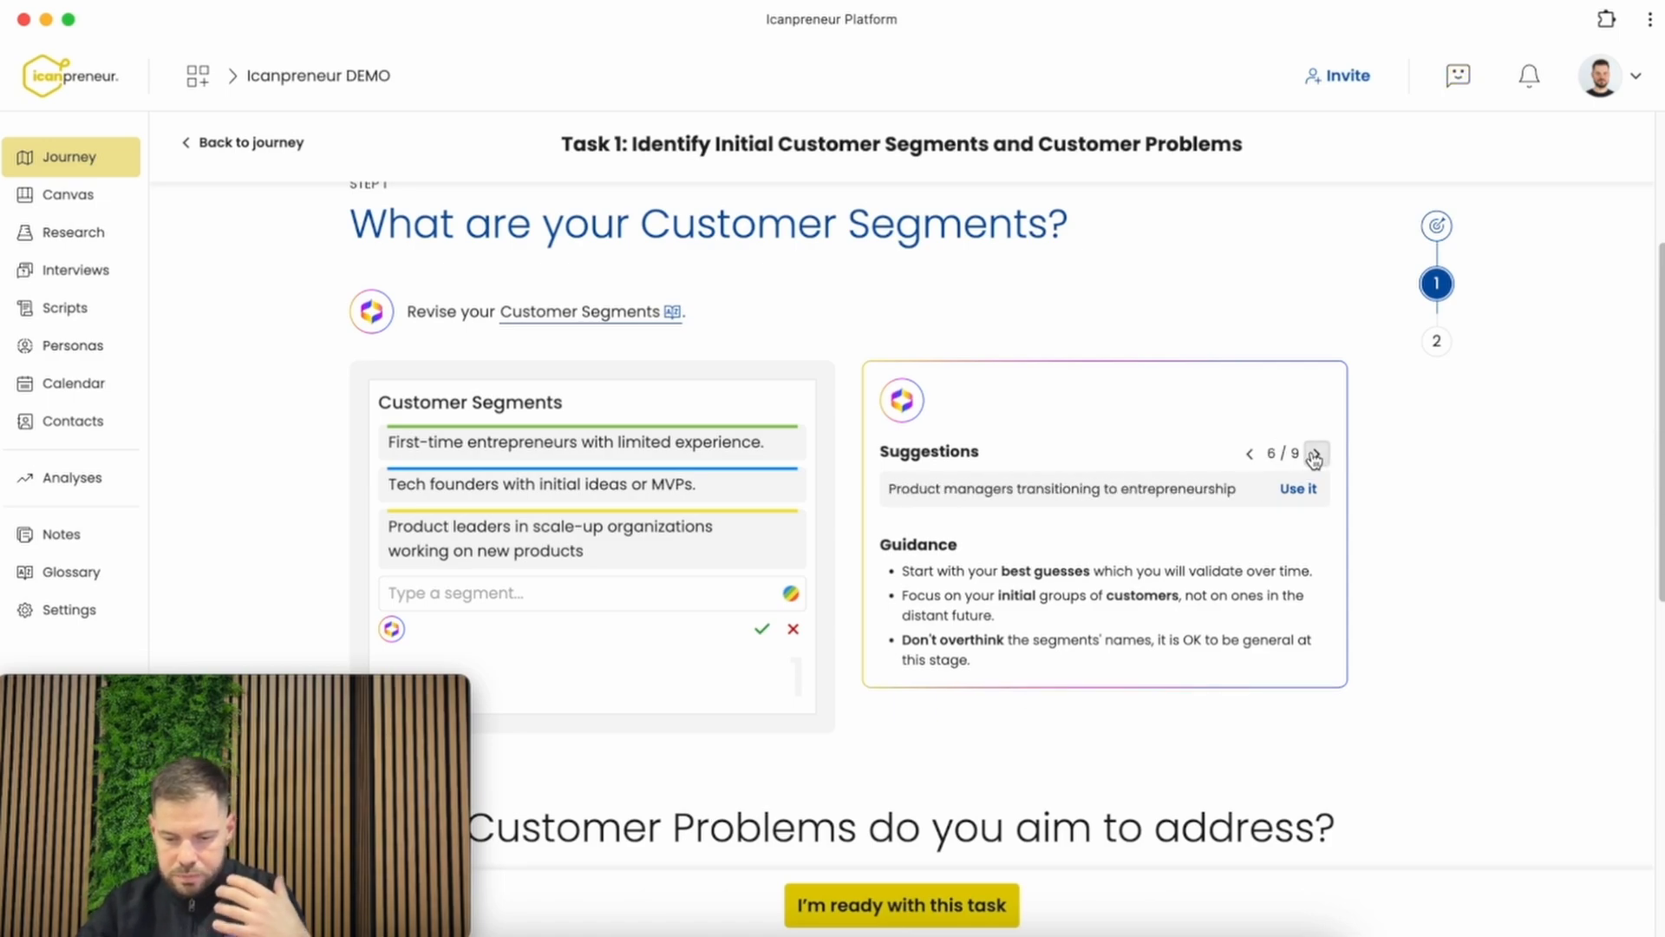
left_click(1316, 454)
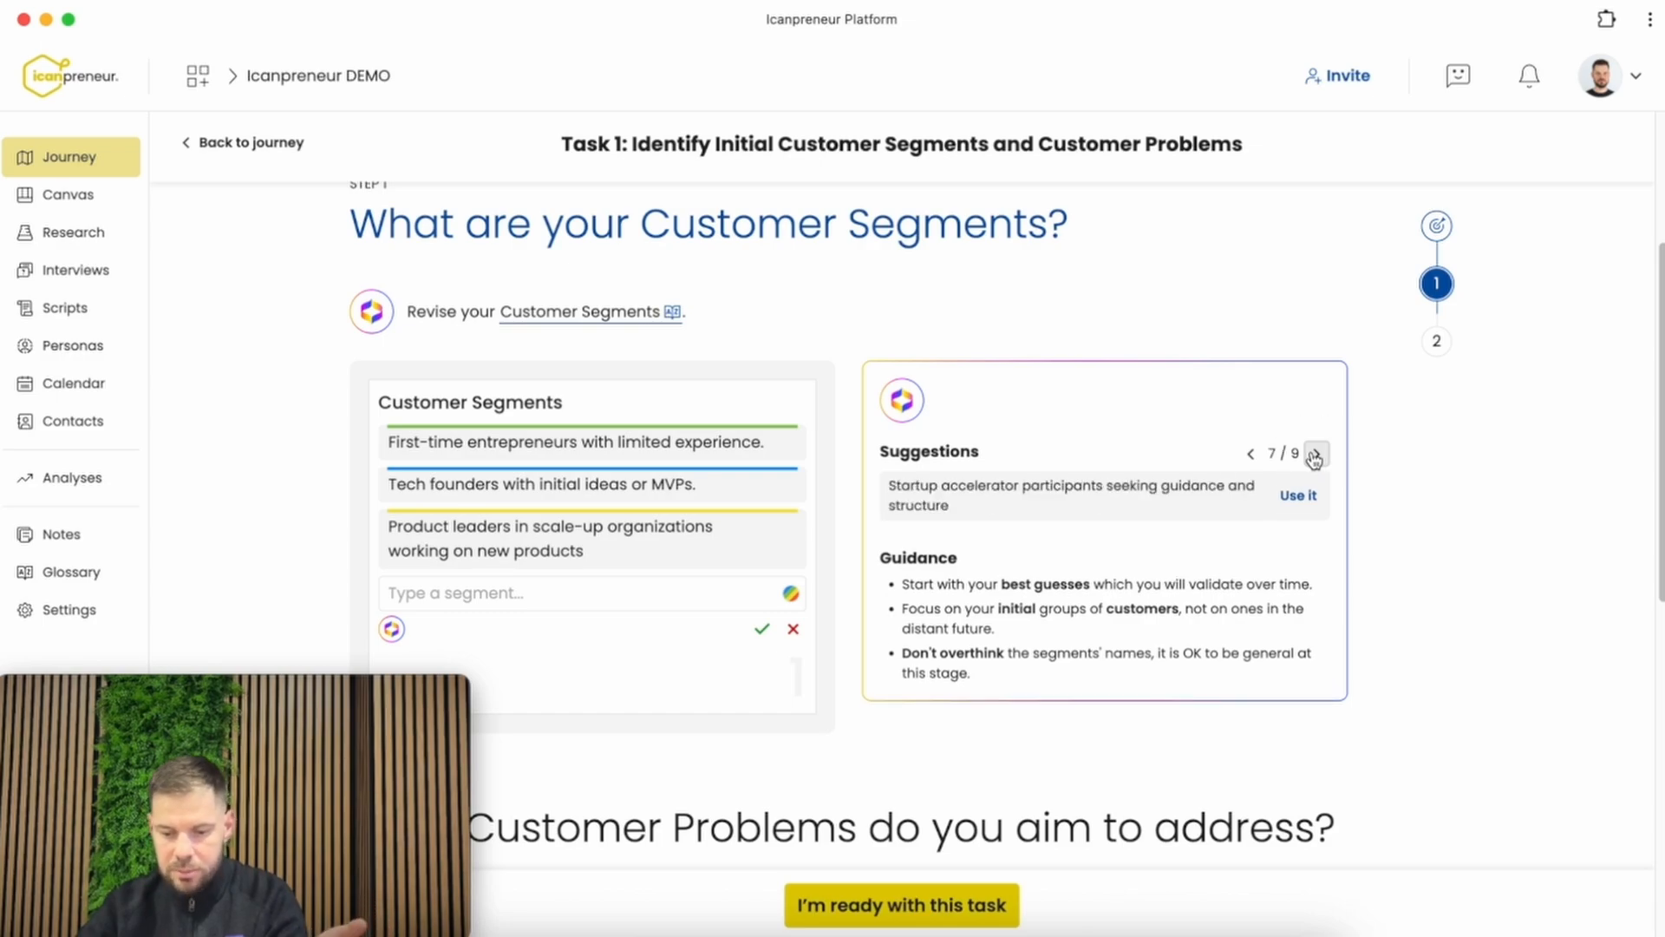
left_click(1298, 495)
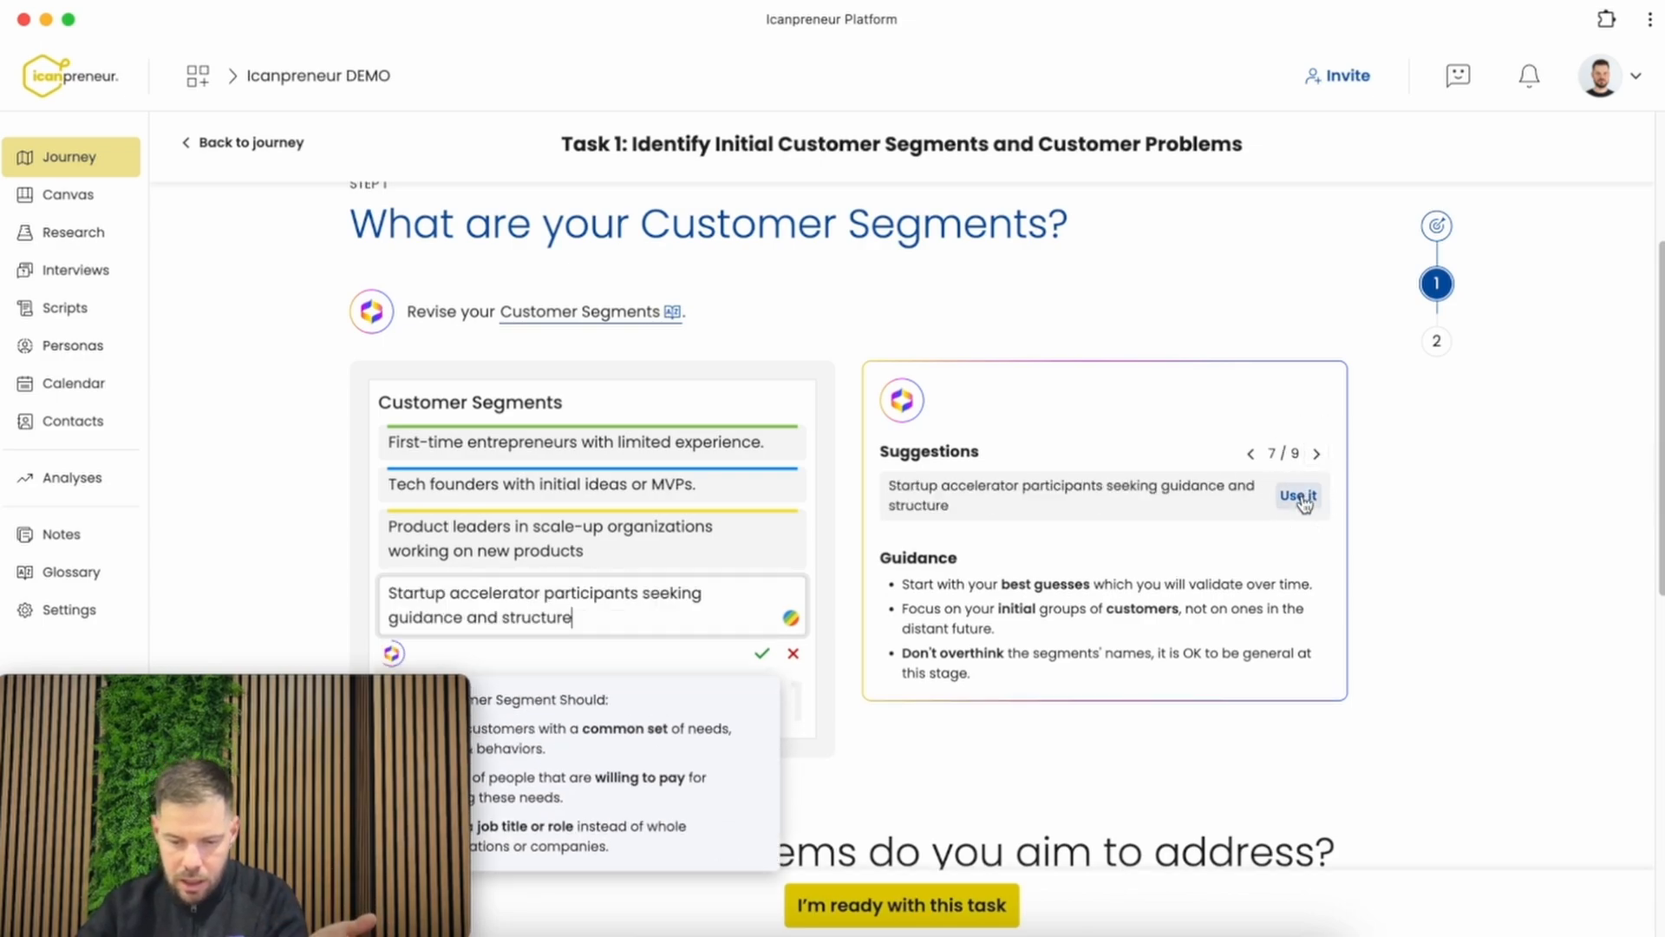
left_click(761, 653)
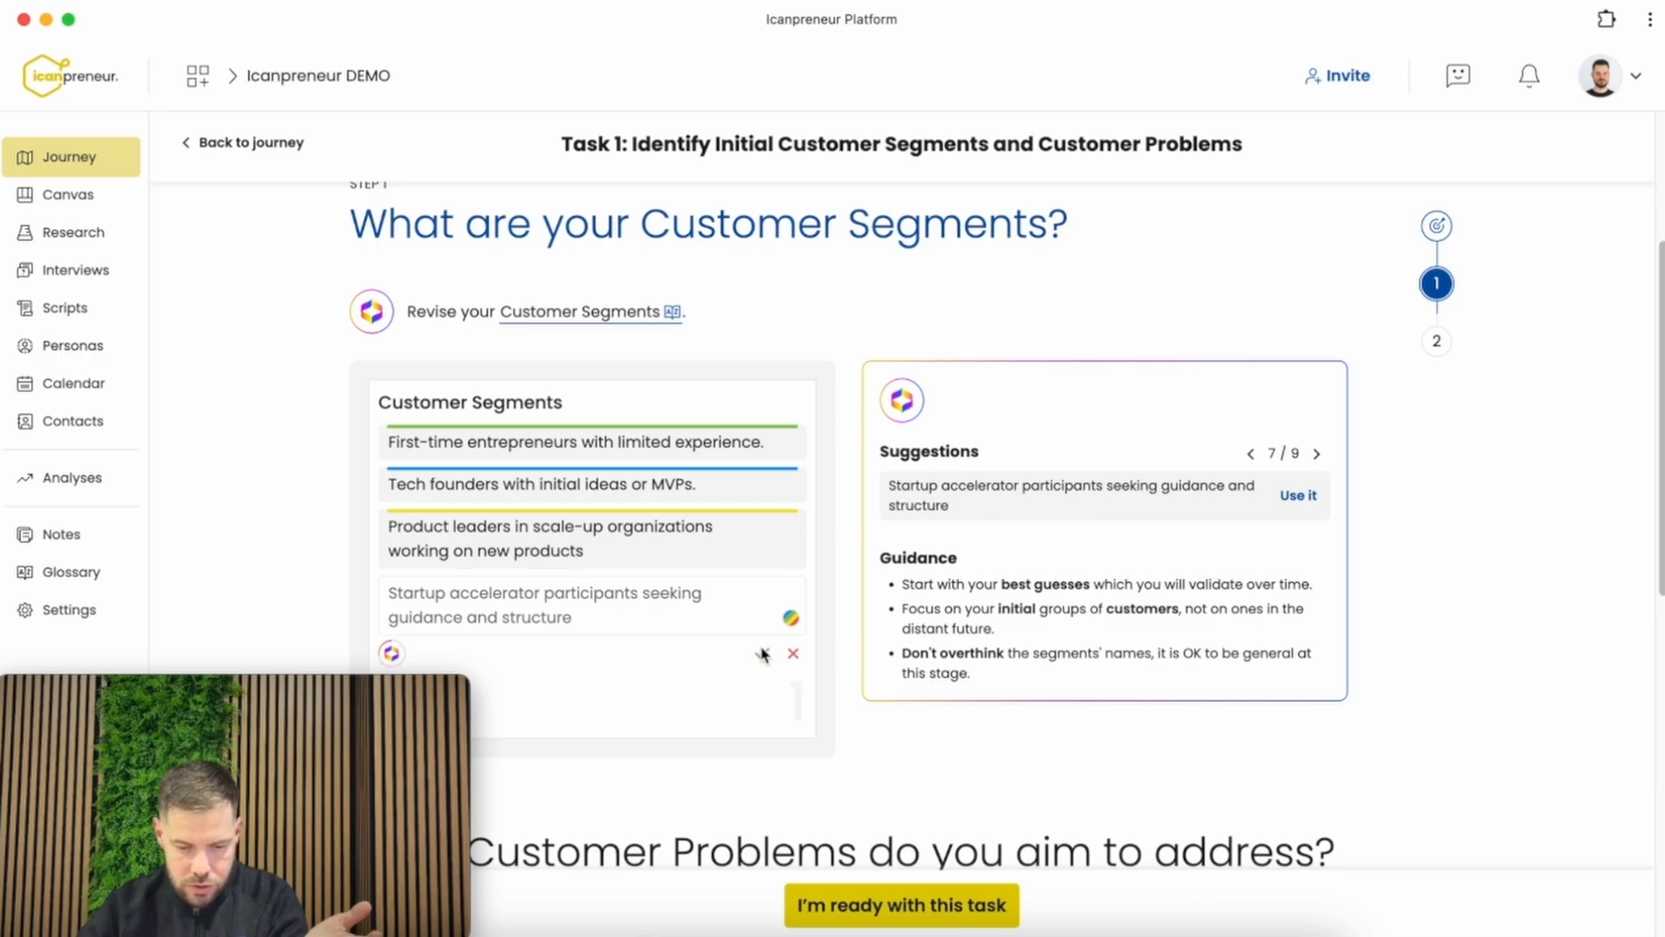
Browse the remaining customer segment suggestions and go back through the earlier ones
left_click(1315, 453)
left_click(1315, 453)
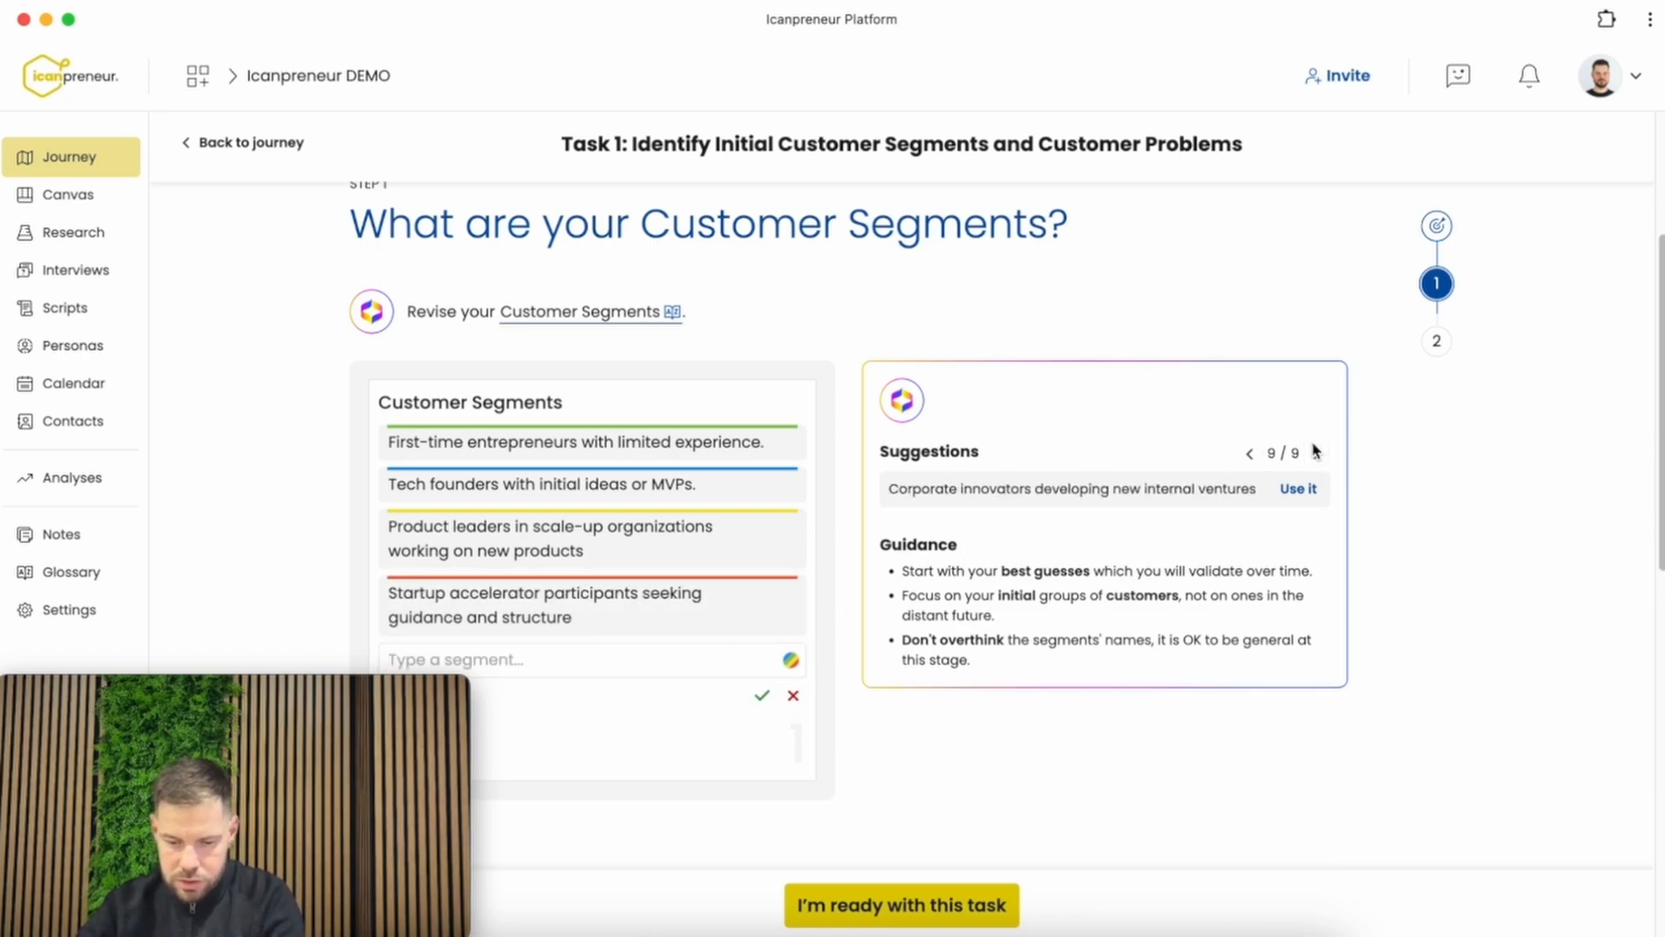
left_click(1249, 454)
left_click(1249, 454)
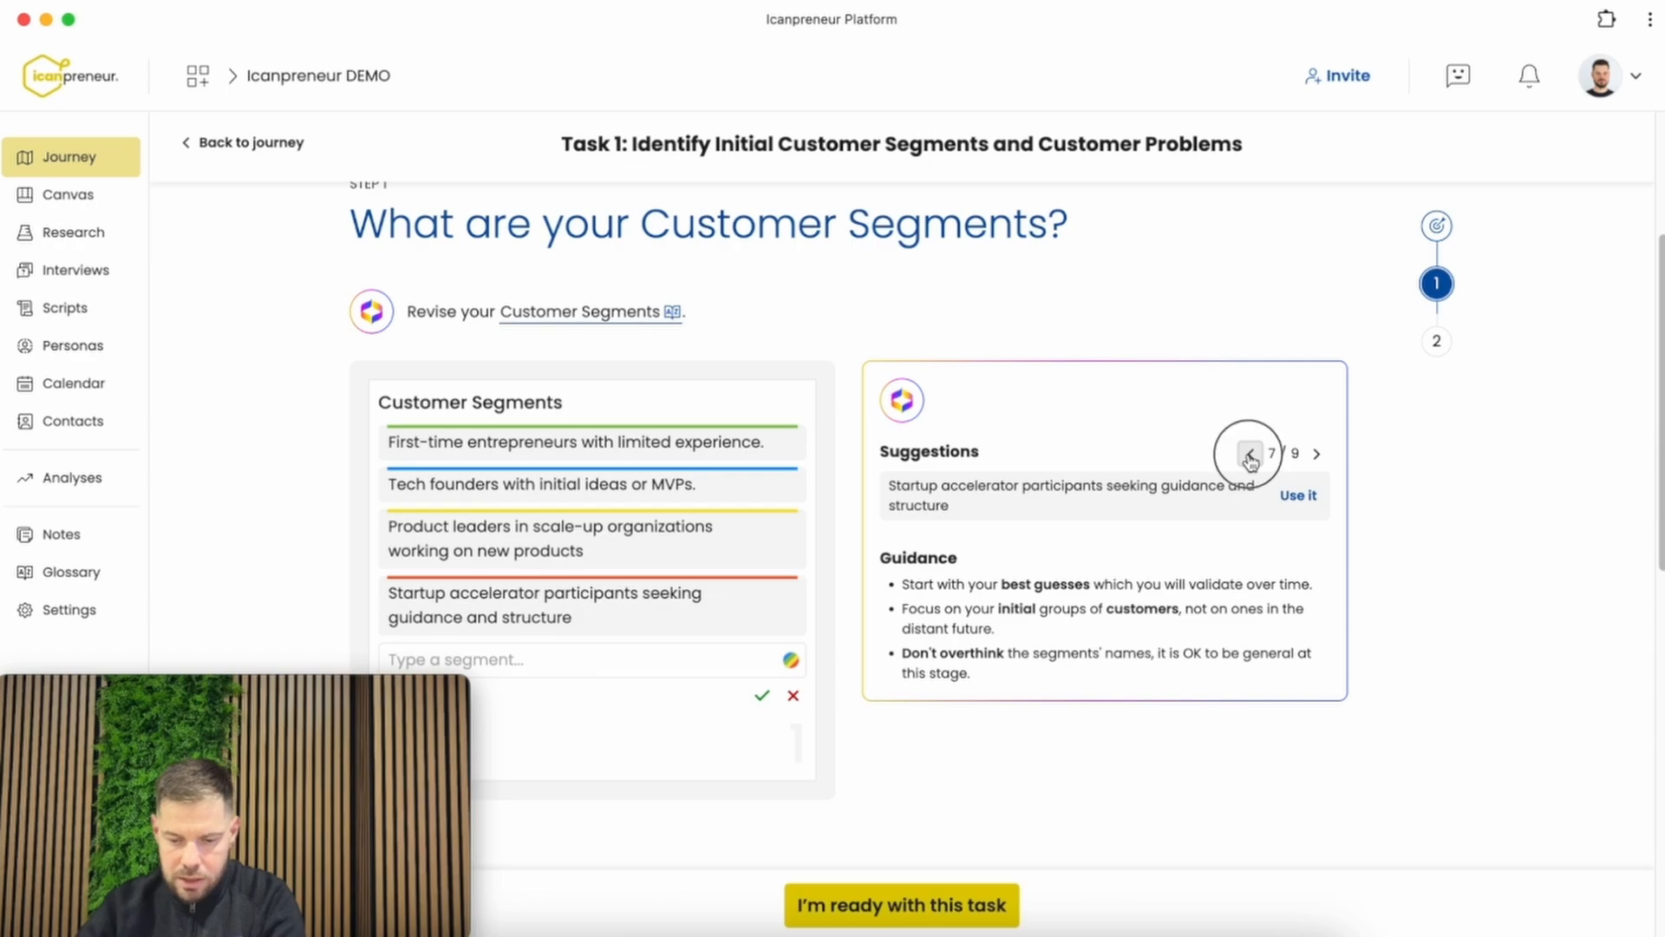
left_click(1249, 454)
left_click(1249, 453)
left_click(1249, 453)
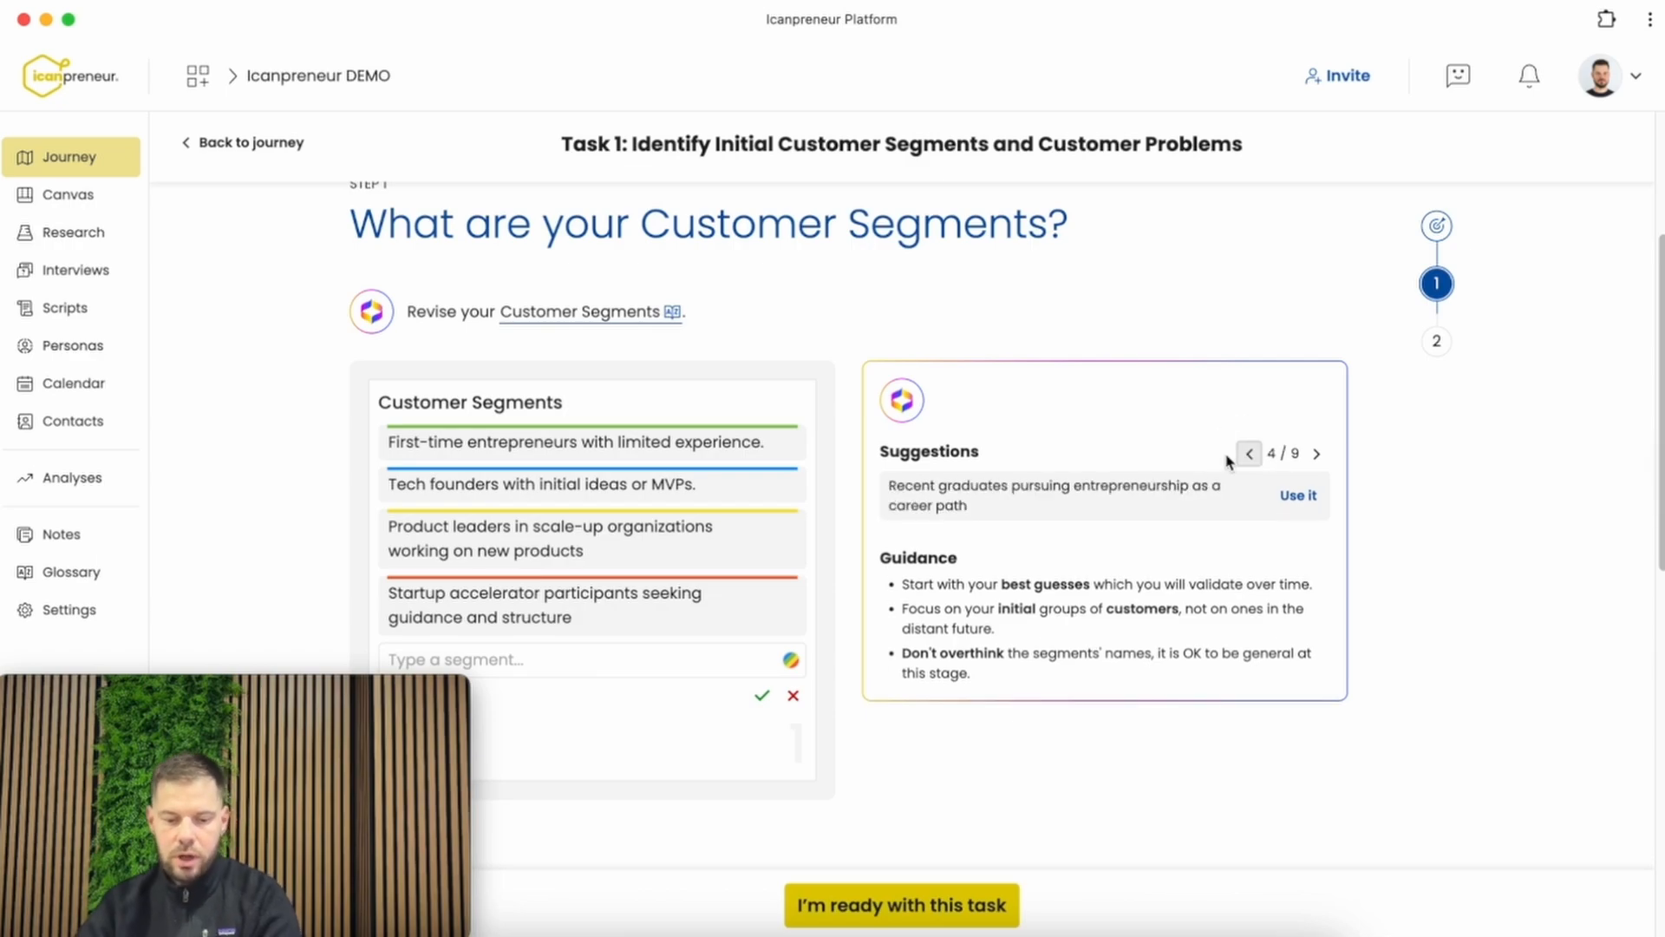
Add a custom customer segment named "Startup mentors"
left_click(595, 663)
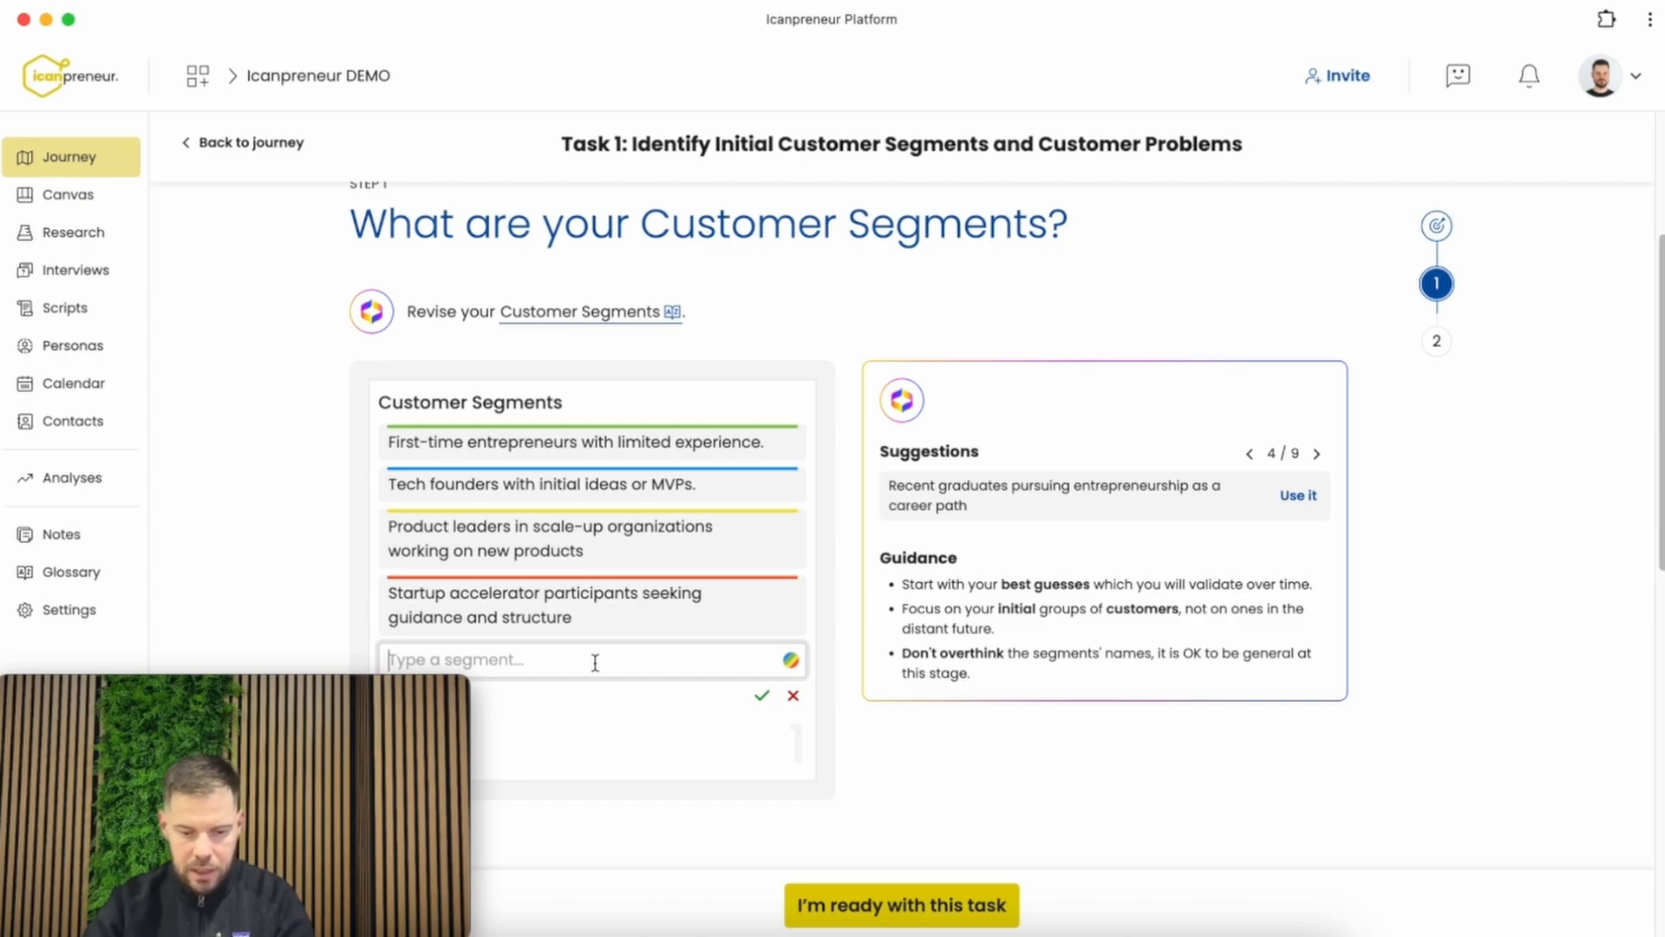
type("Startup mentors")
key("Return")
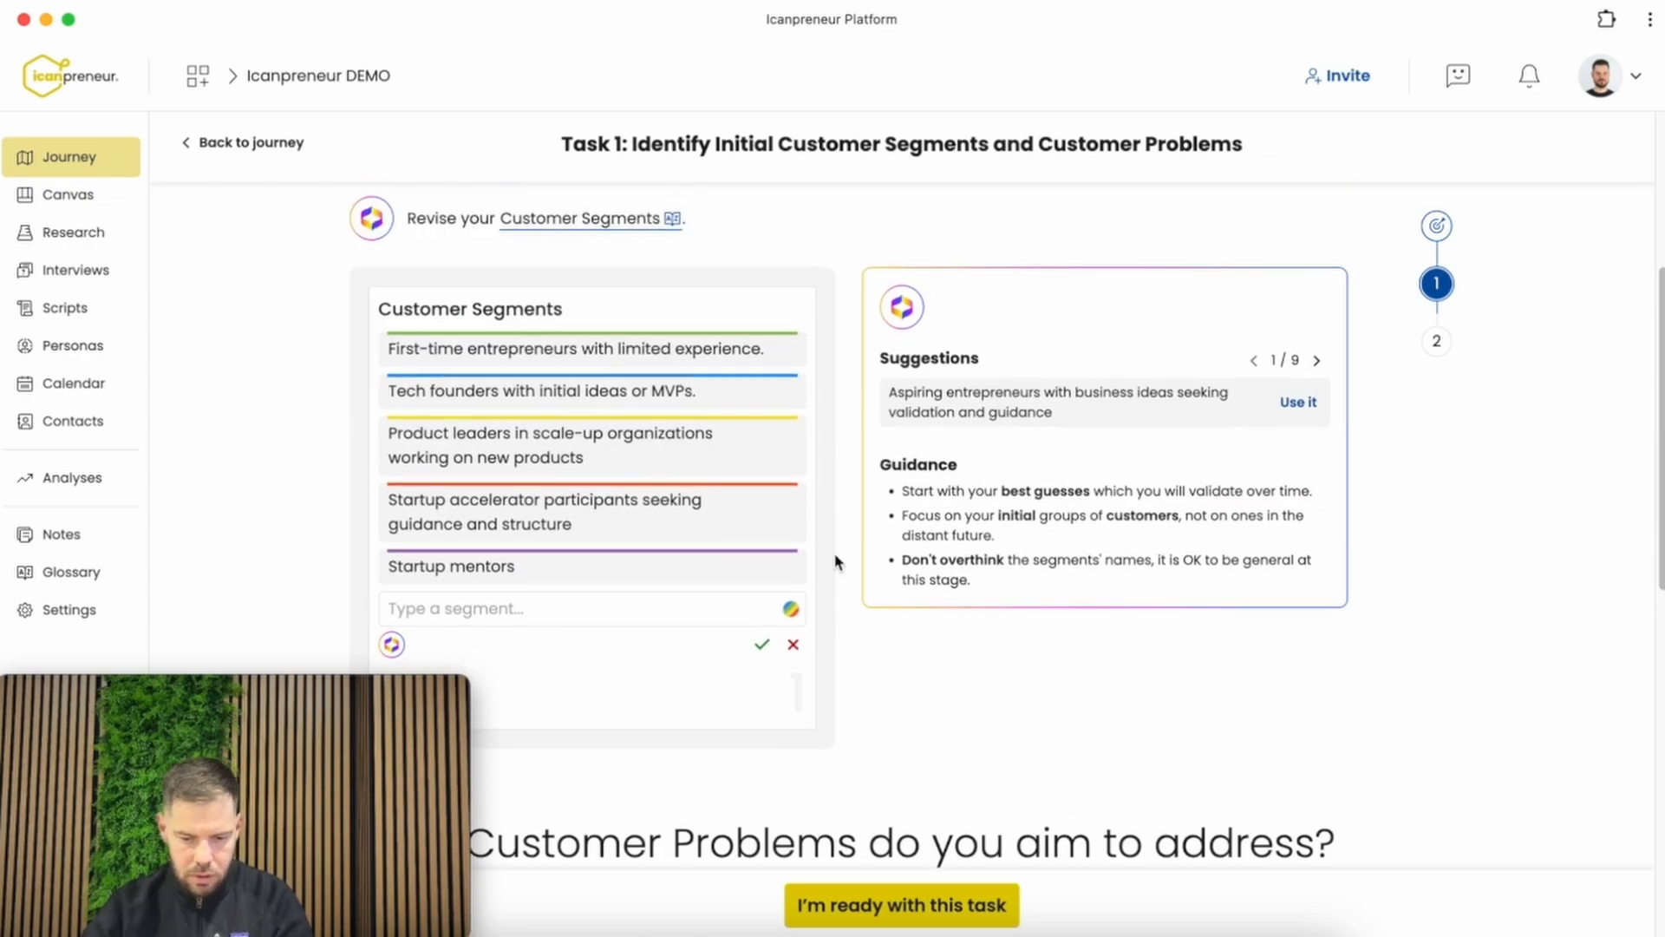
Enter the customer problem "There is no single place to put all relevant information about my idea" and relate it to the first-time entrepreneurs segment
scroll(838, 562, "down", 1)
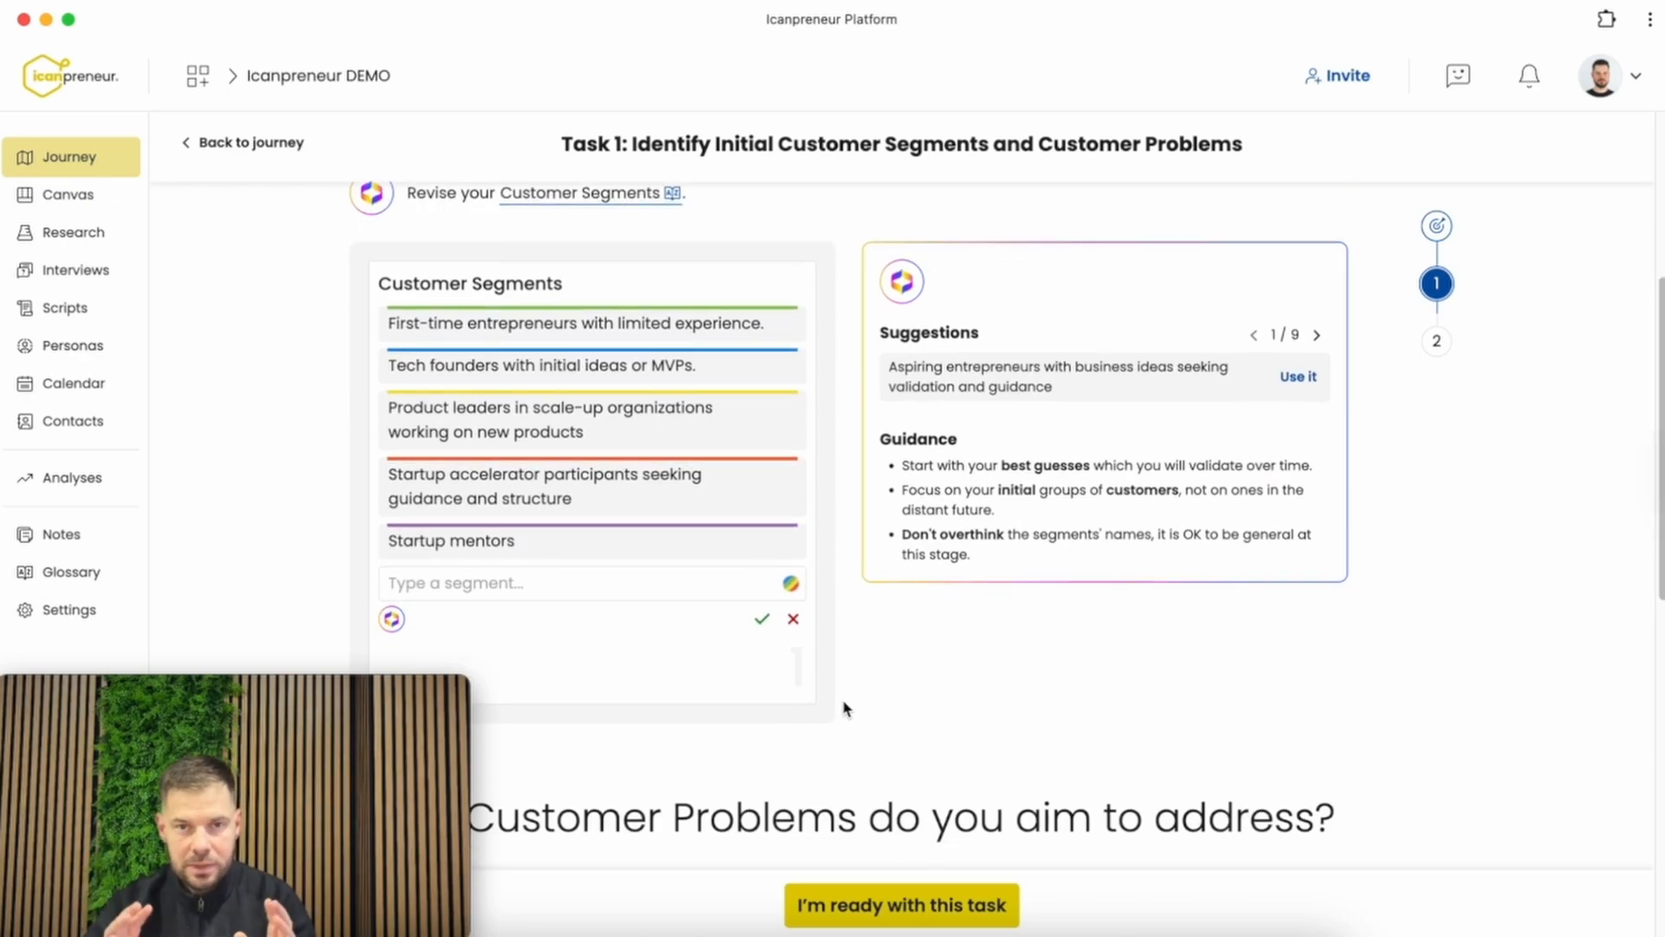
scroll(843, 708, "down", 8)
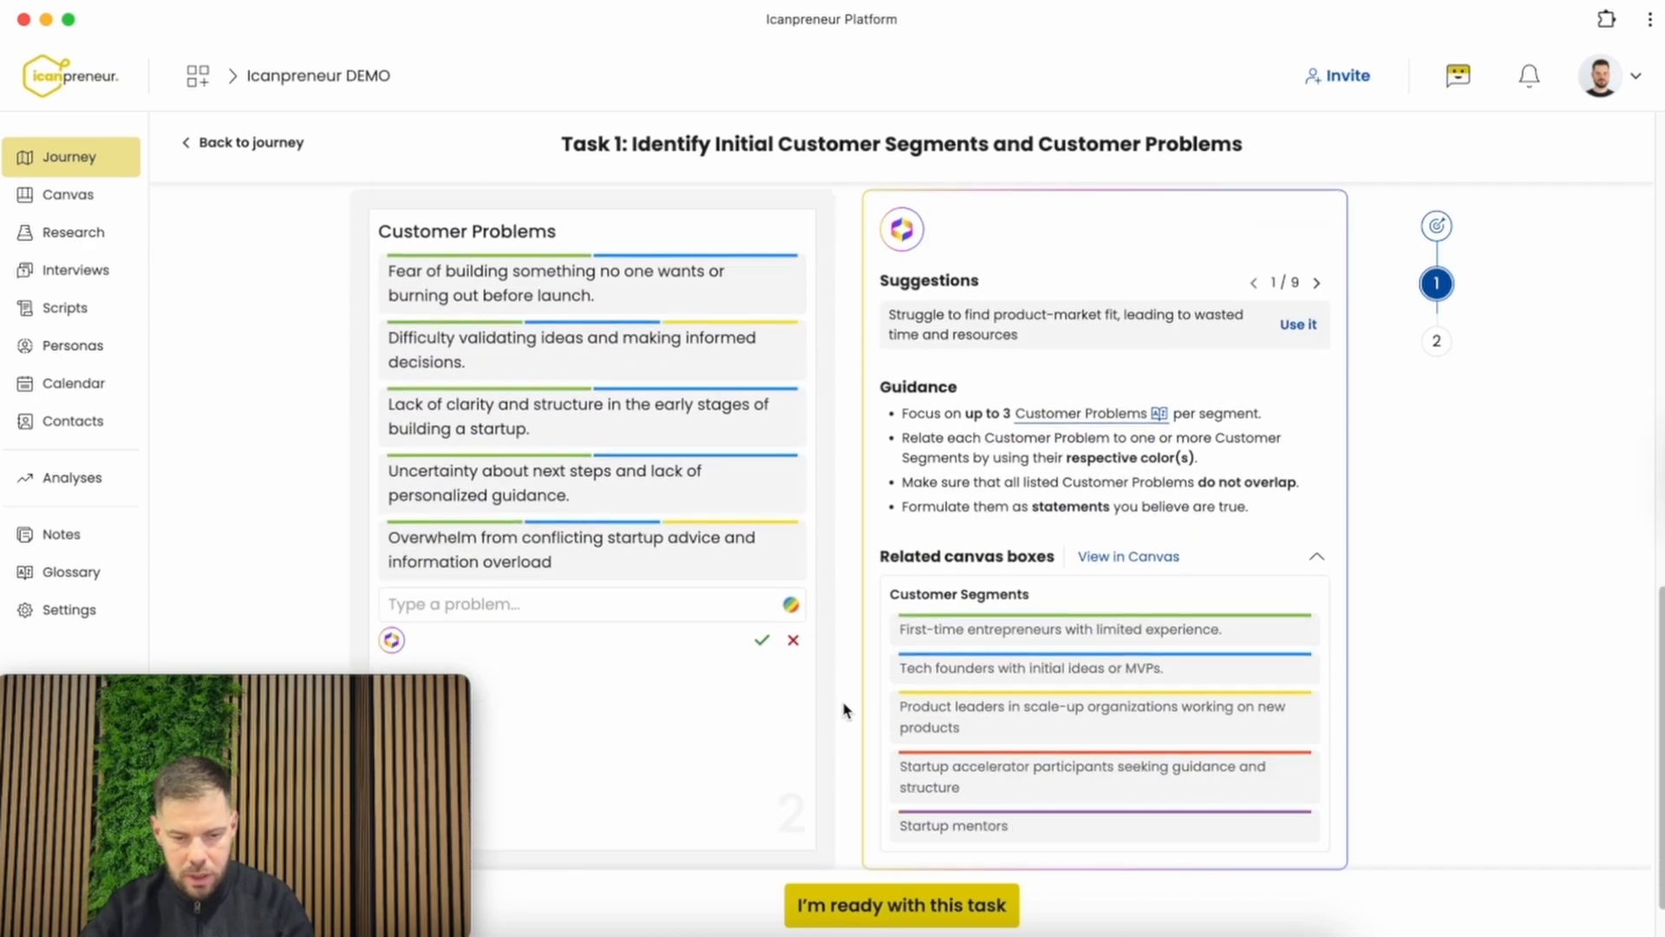
scroll(843, 709, "up", 2)
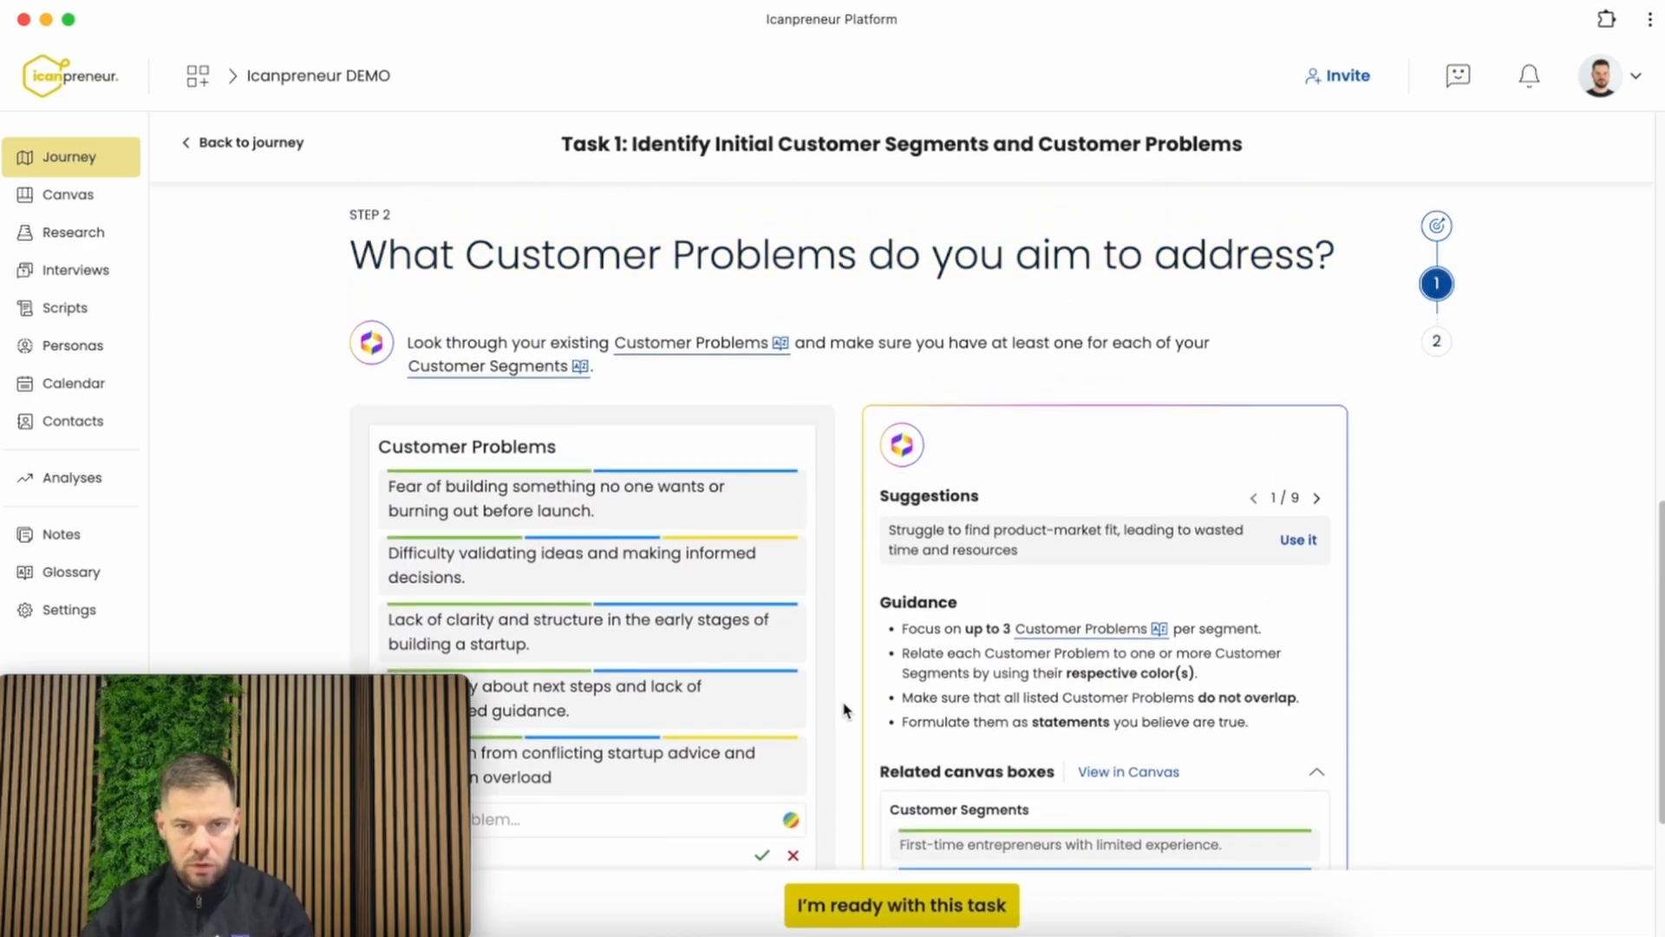
scroll(843, 708, "down", 4)
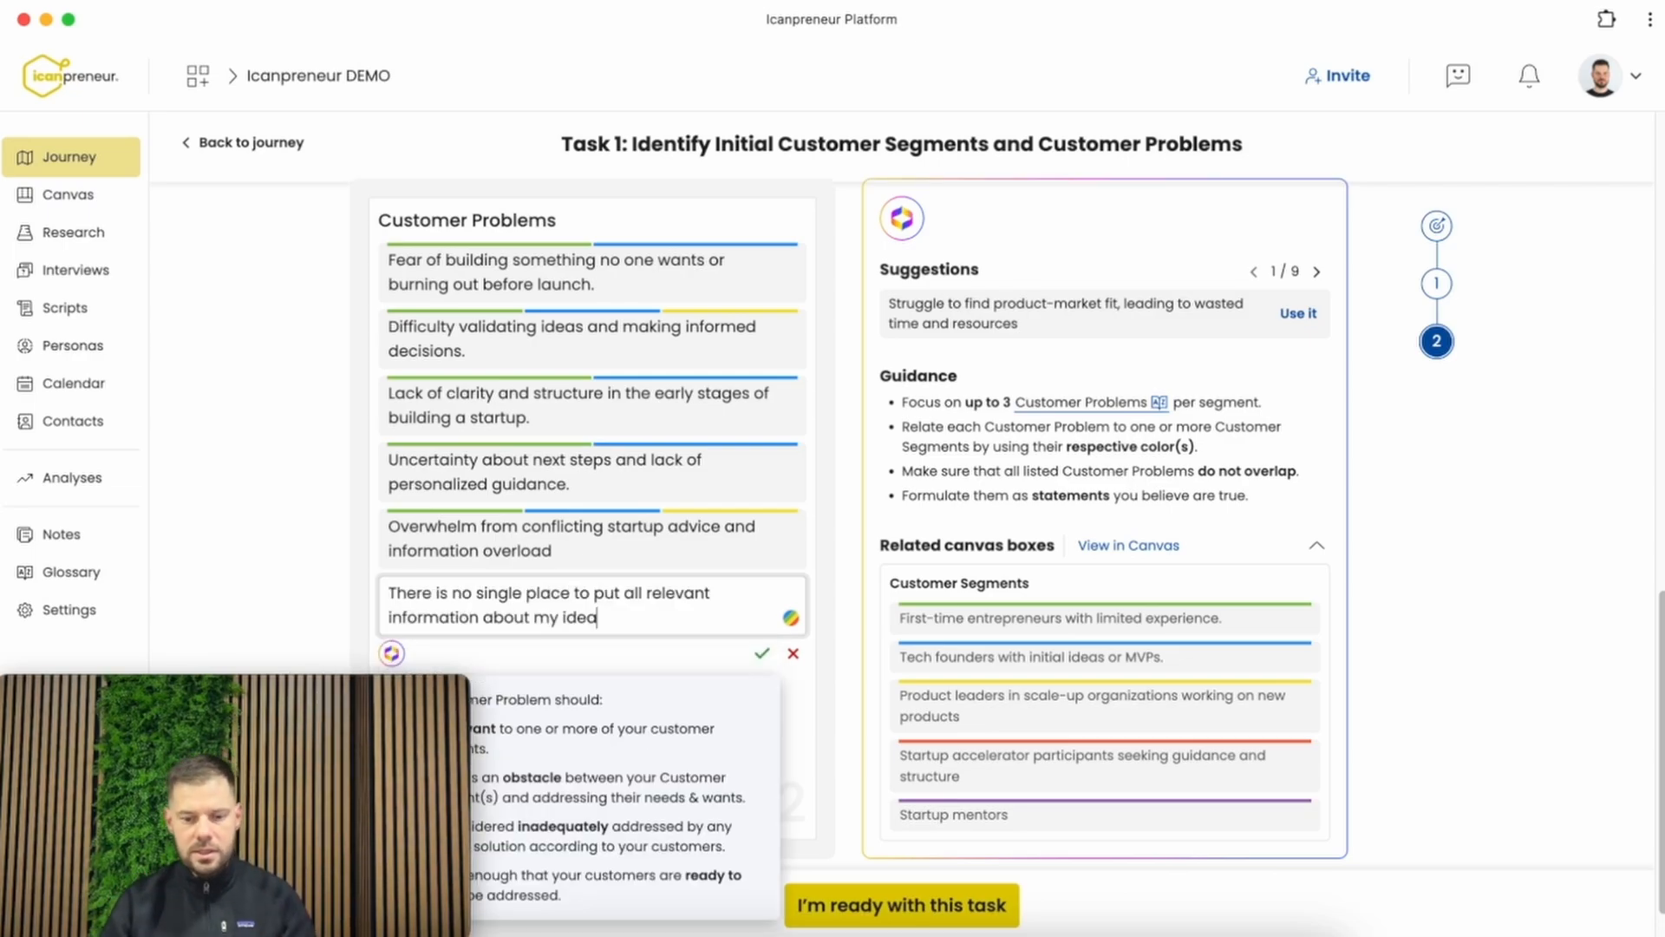
left_click(791, 617)
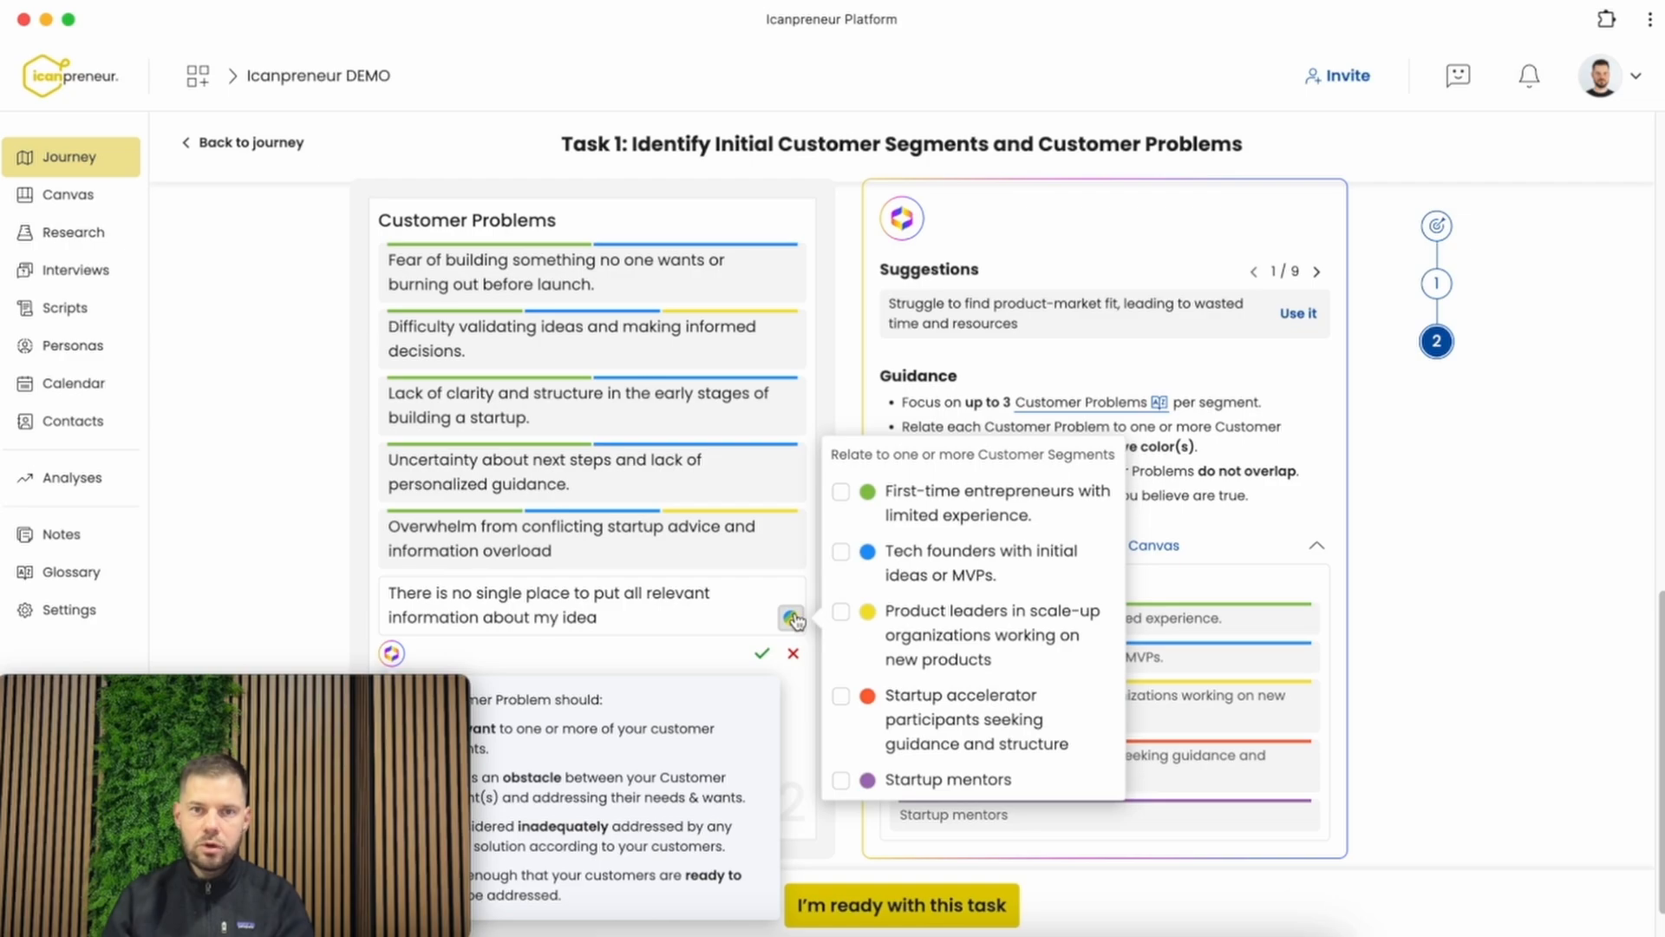
left_click(954, 508)
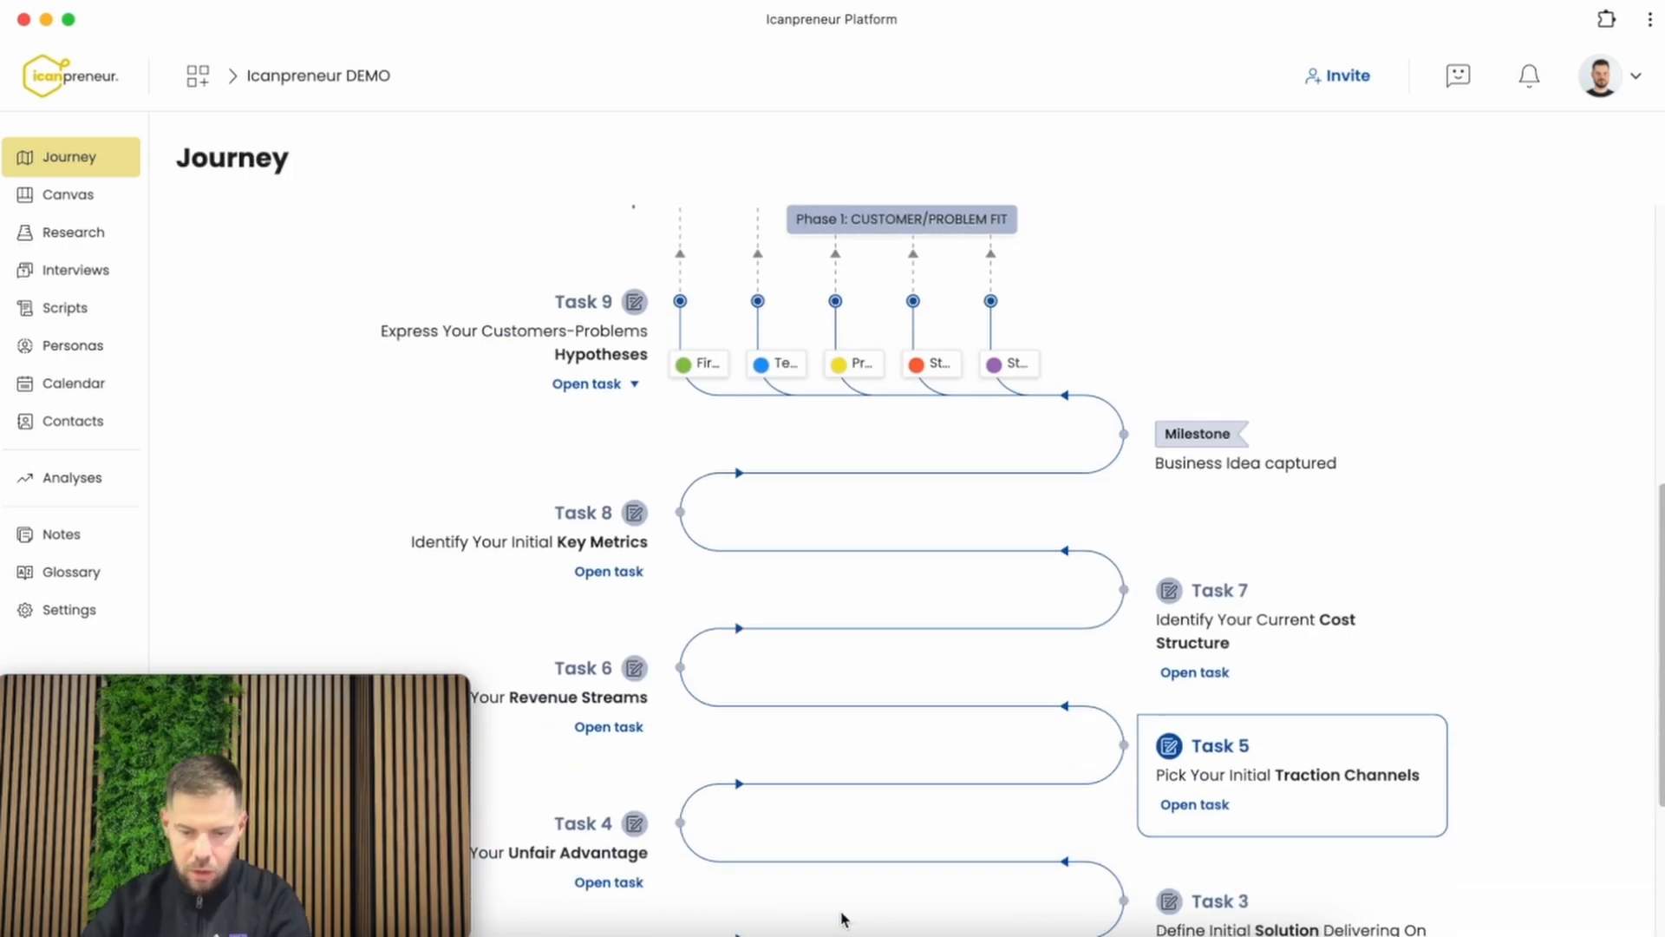
Mark Task 1 as ready and open the Canvas
scroll(840, 911, "down", 5)
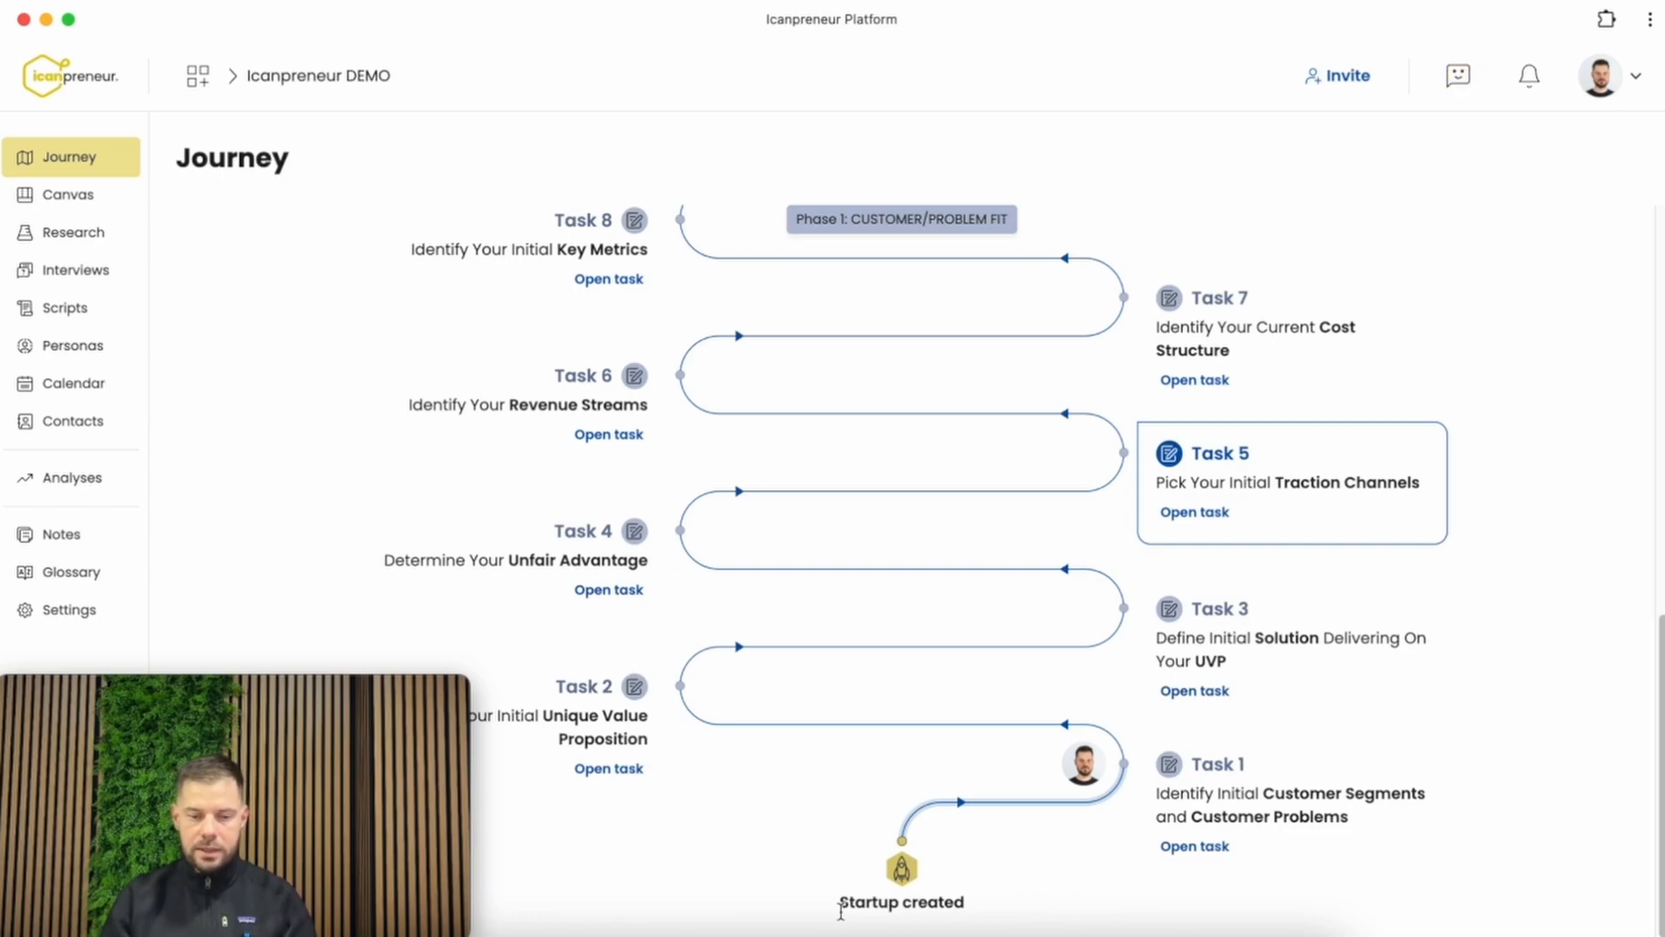
left_click(67, 201)
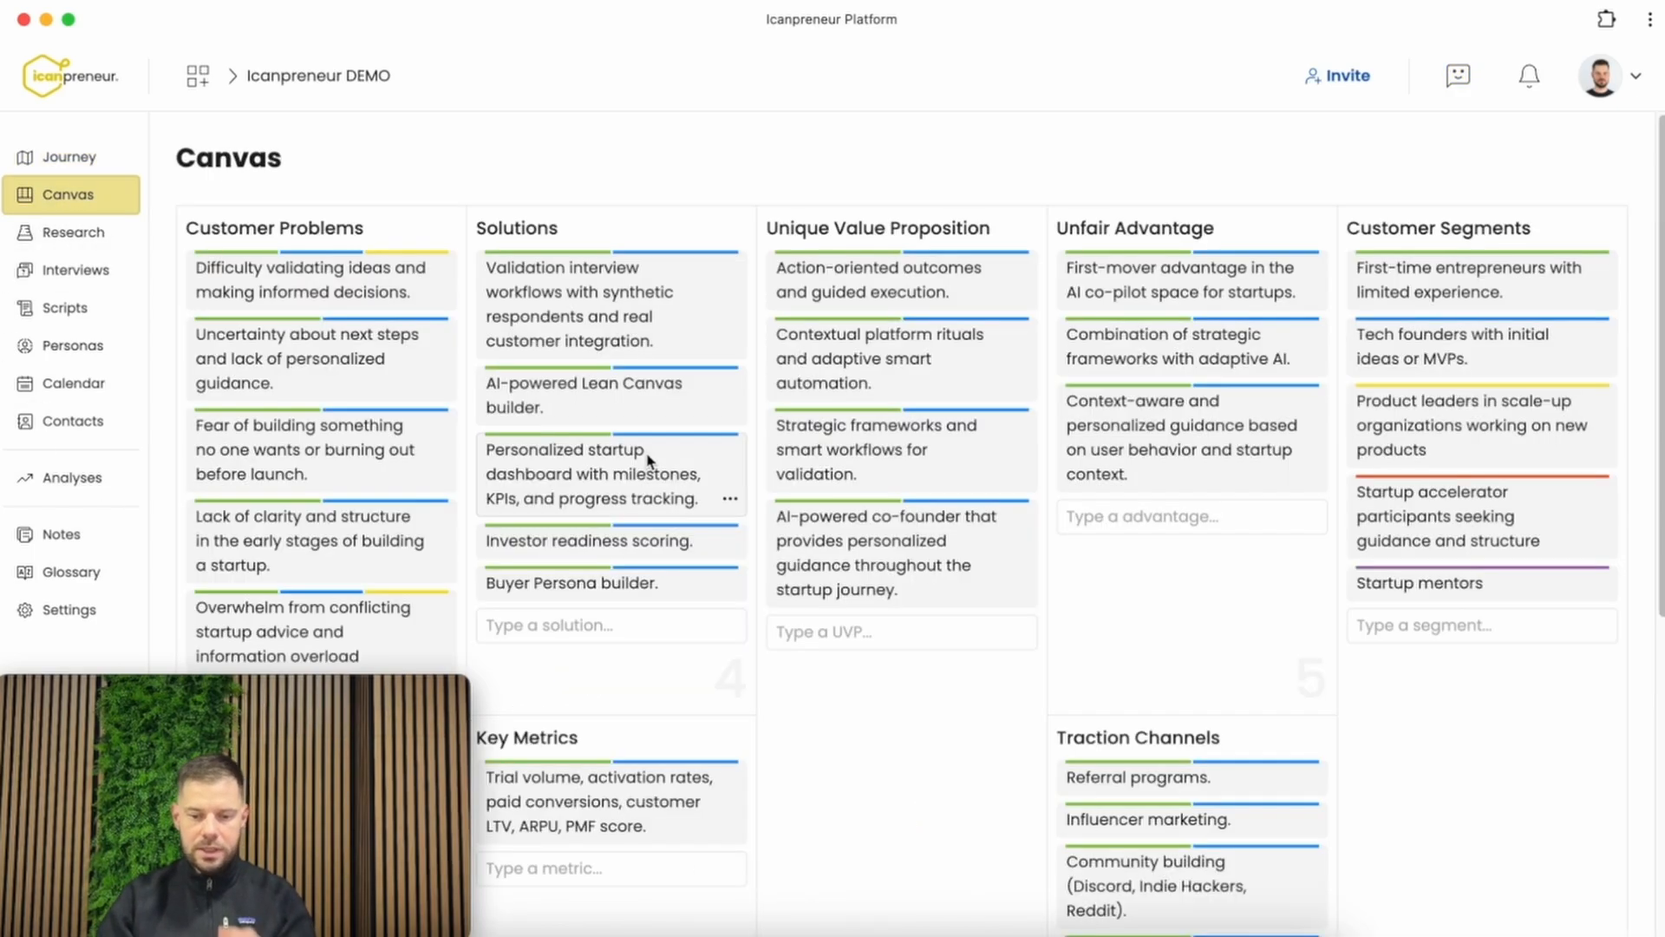